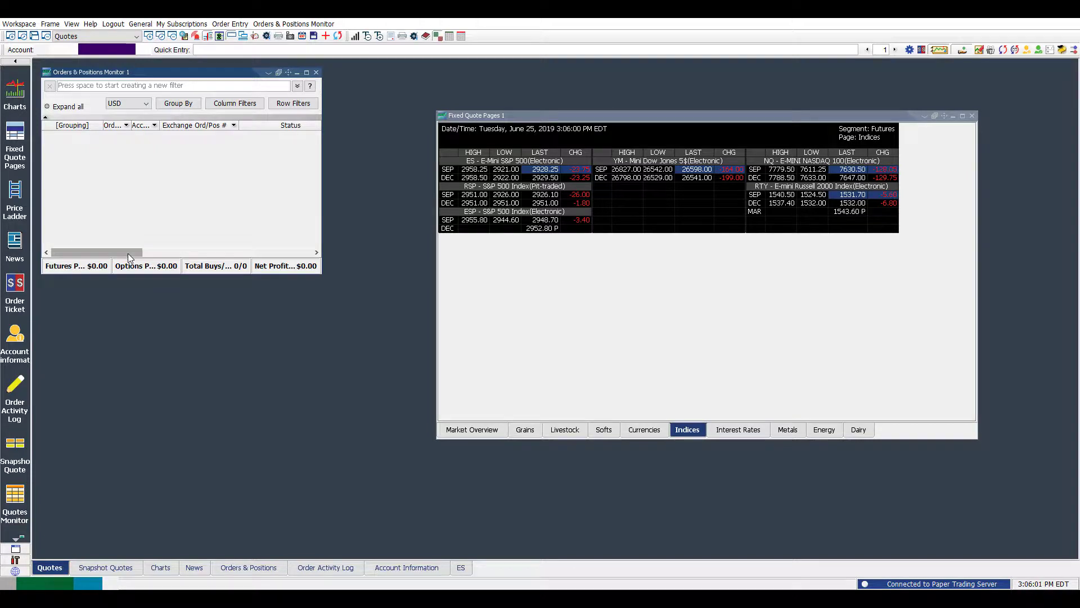
Step: Load a daily chart of YMU19 (Mini Dow, September 2019) in a new chart window
{"action": "left_click", "coordinate": [15, 100]}
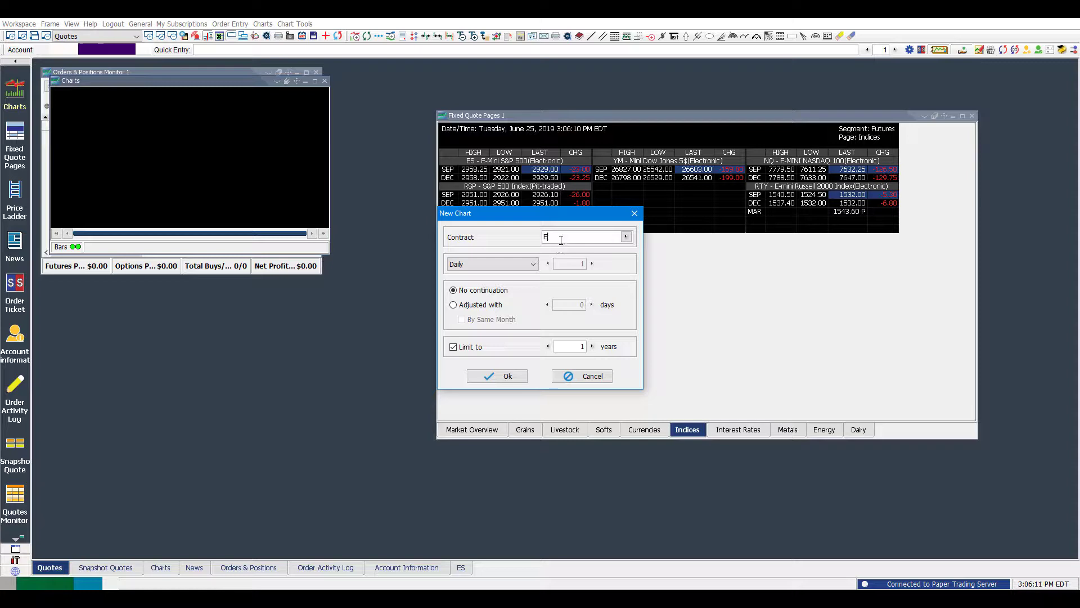
{"action": "type", "text": "S"}
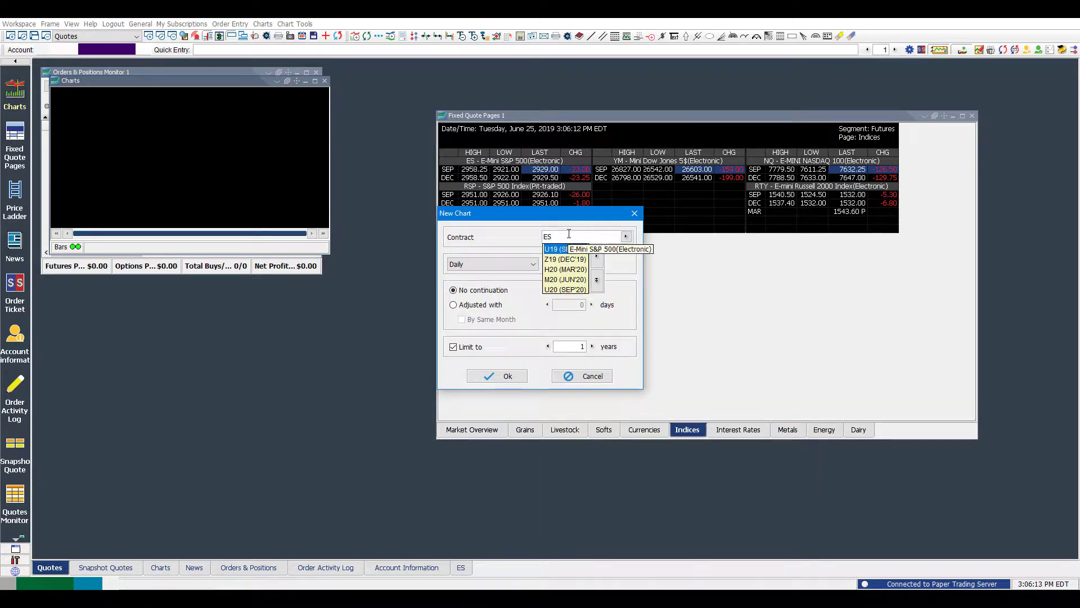
{"action": "key", "text": "BackSpace"}
{"action": "key", "text": "BackSpace"}
{"action": "type", "text": "Y"}
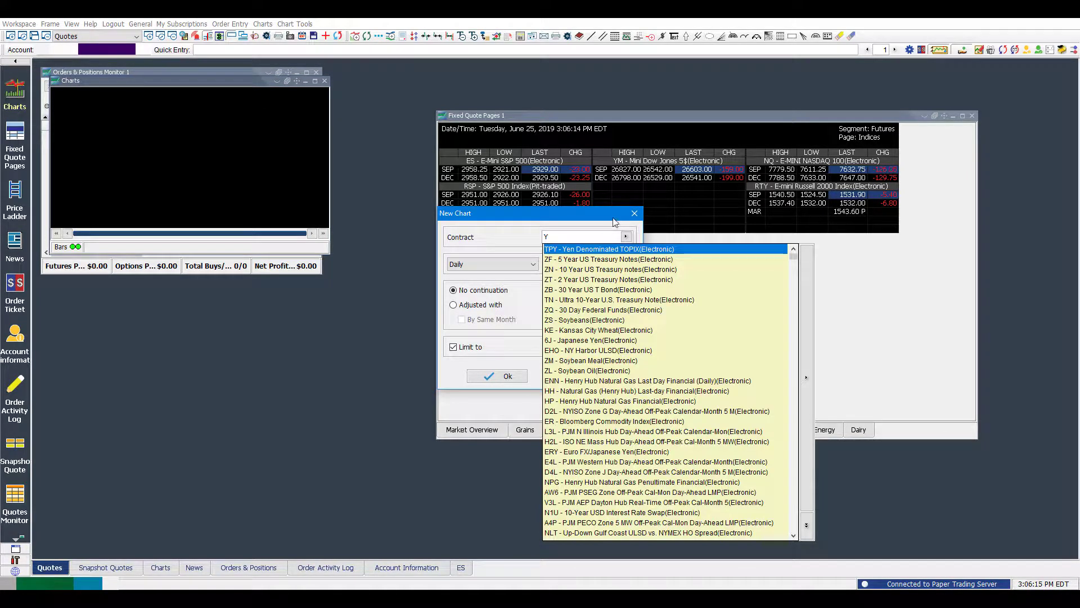
{"action": "type", "text": "M"}
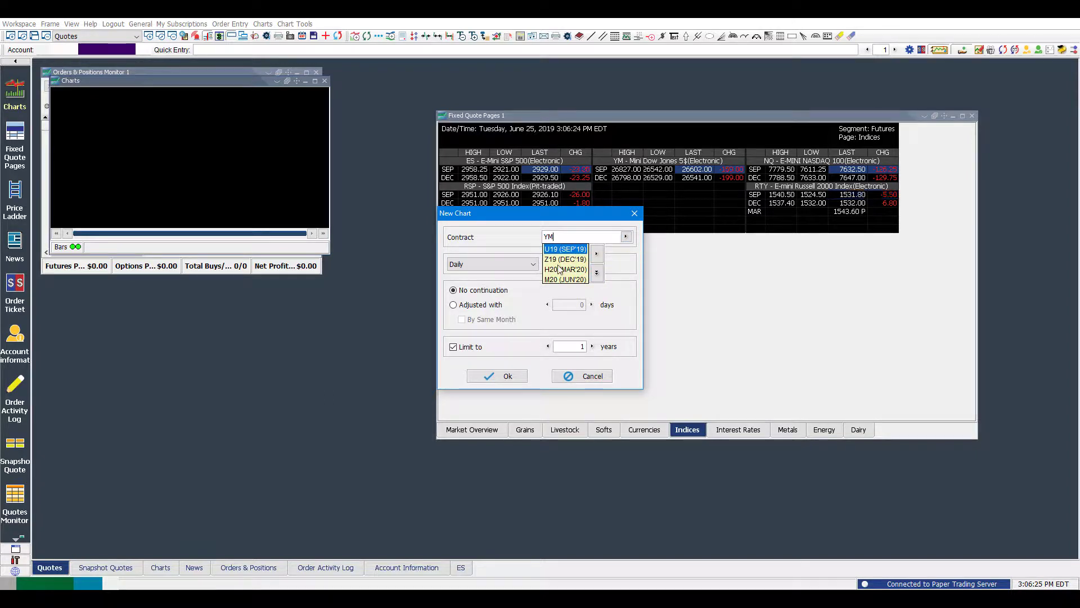
{"action": "left_click", "coordinate": [557, 259]}
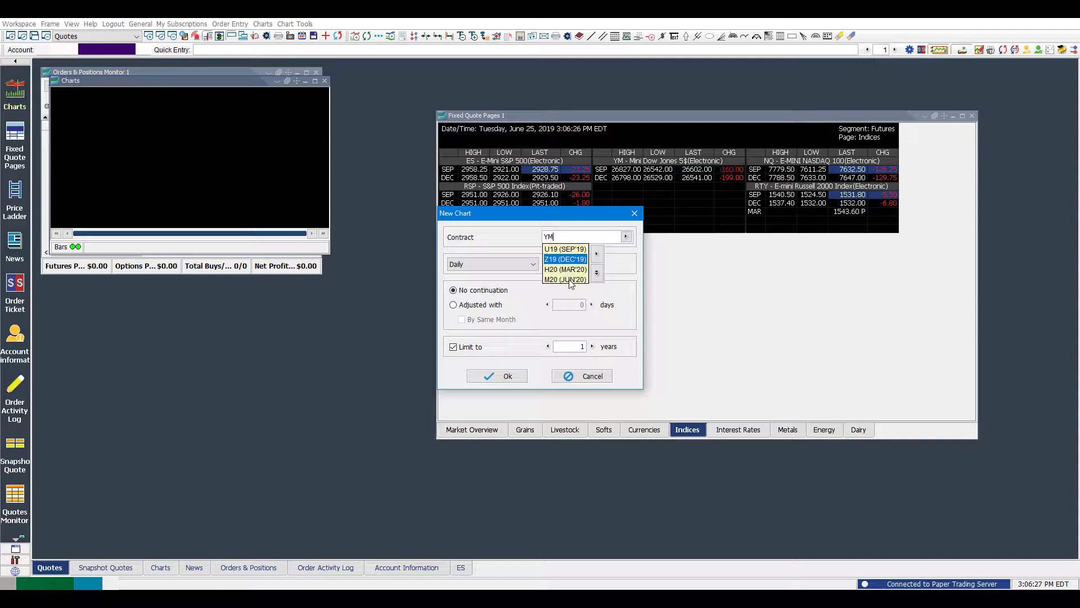
{"action": "left_click", "coordinate": [567, 270]}
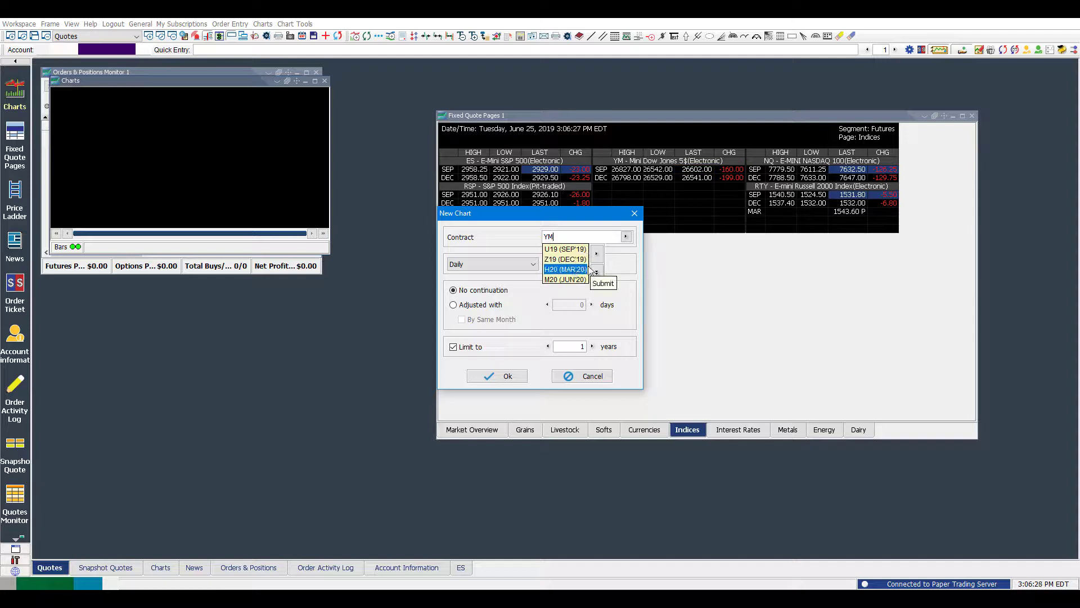
{"action": "left_click", "coordinate": [559, 250]}
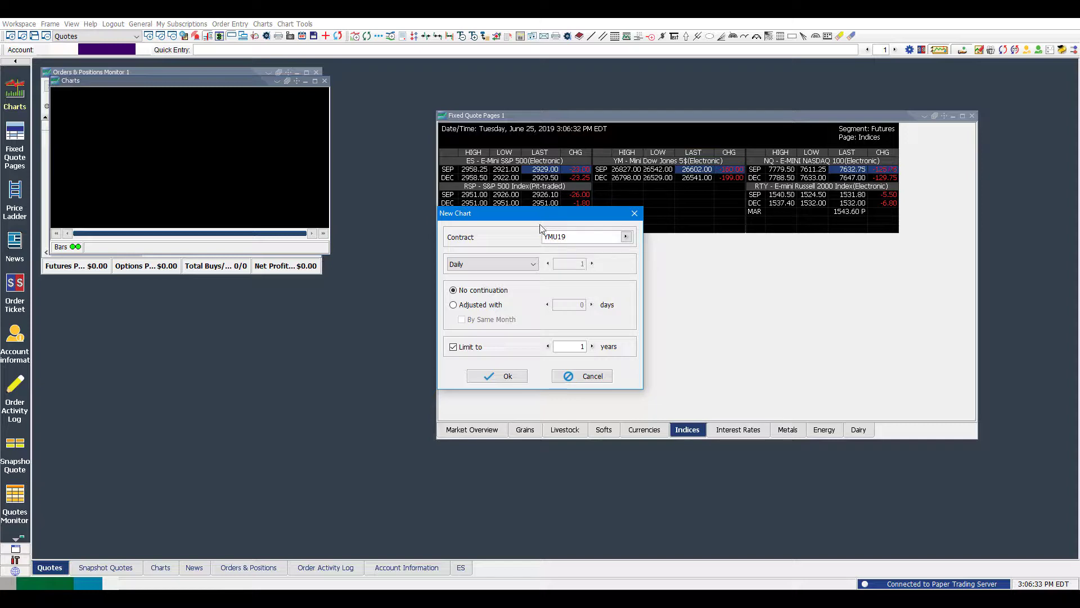
{"action": "left_click", "coordinate": [505, 376]}
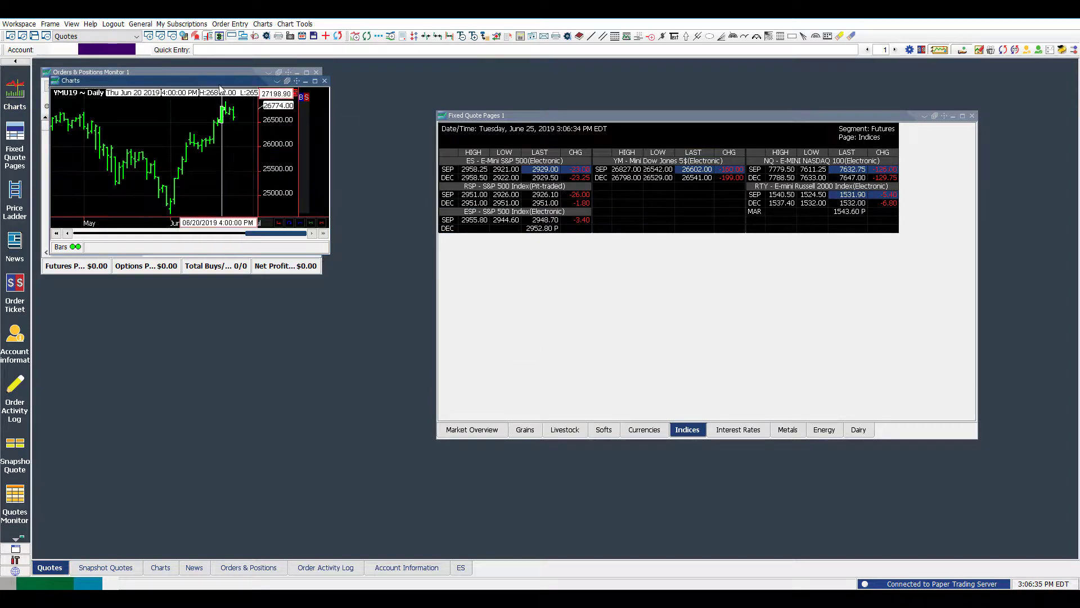
Step: Permanently delete the YMU19 chart window, confirming the deletion
{"action": "left_click_drag", "start_coordinate": [220, 88], "coordinate": [288, 163]}
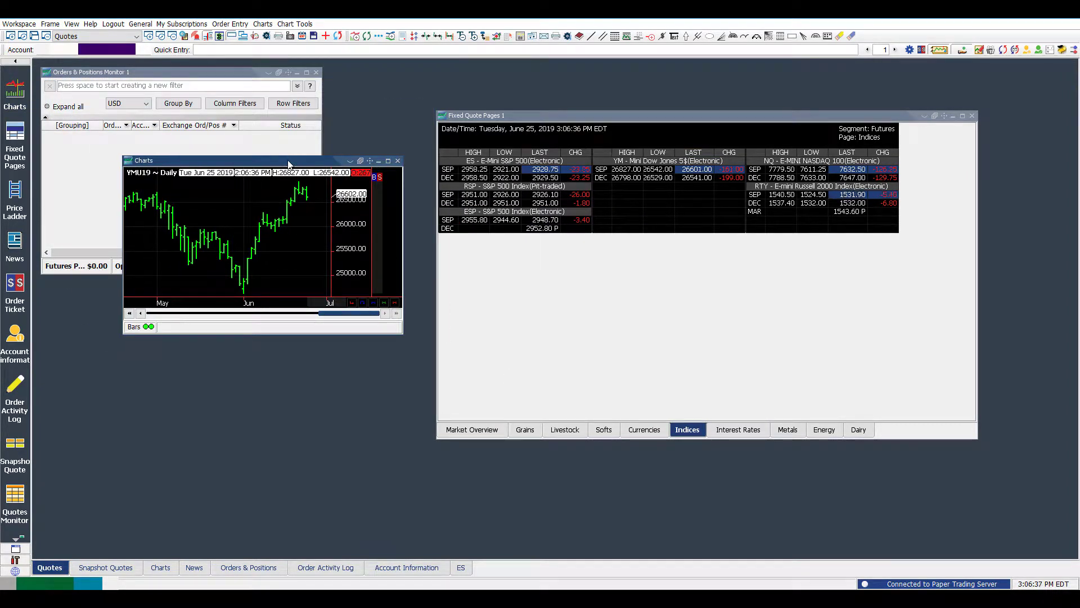
{"action": "left_click", "coordinate": [398, 161]}
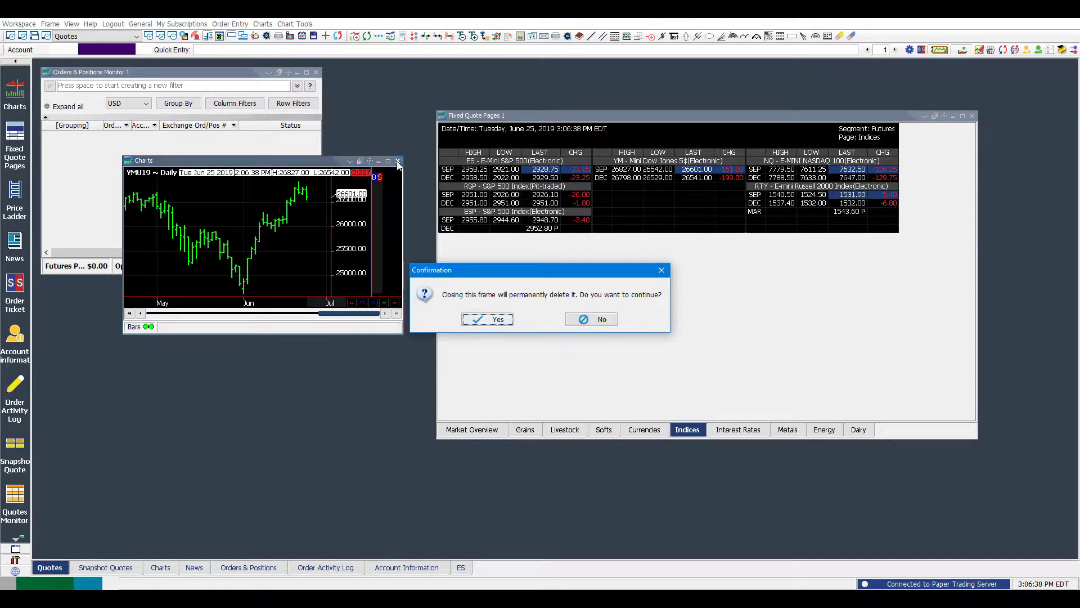
{"action": "left_click", "coordinate": [487, 320]}
Step: Move the Orders & Positions Monitor down and to the right in the Quotes frame
{"action": "left_click_drag", "start_coordinate": [141, 71], "coordinate": [157, 79]}
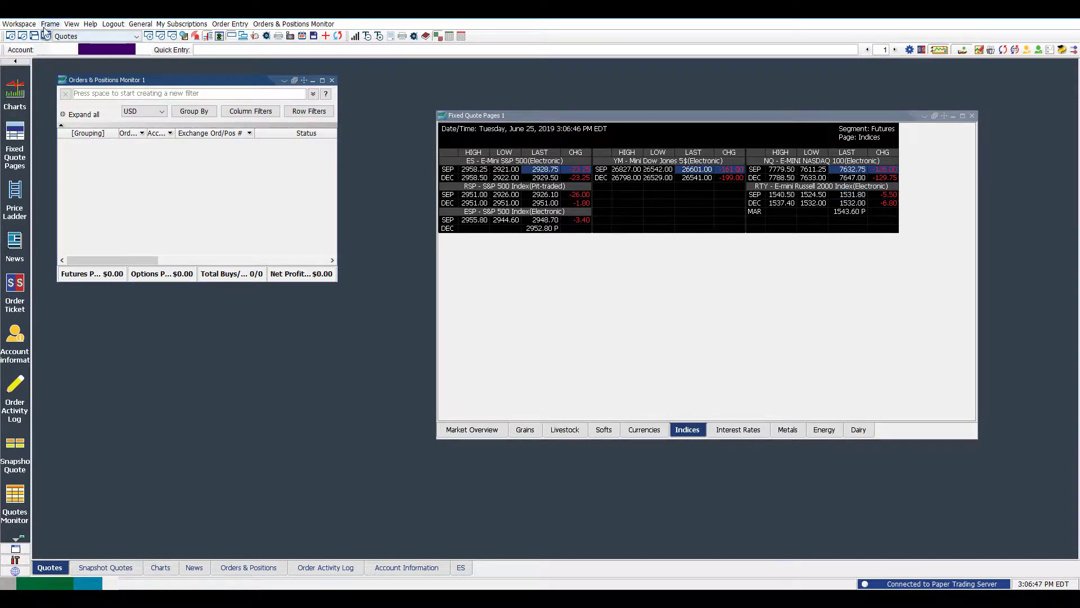
{"action": "left_click", "coordinate": [49, 26]}
{"action": "mouse_move", "coordinate": [90, 24]}
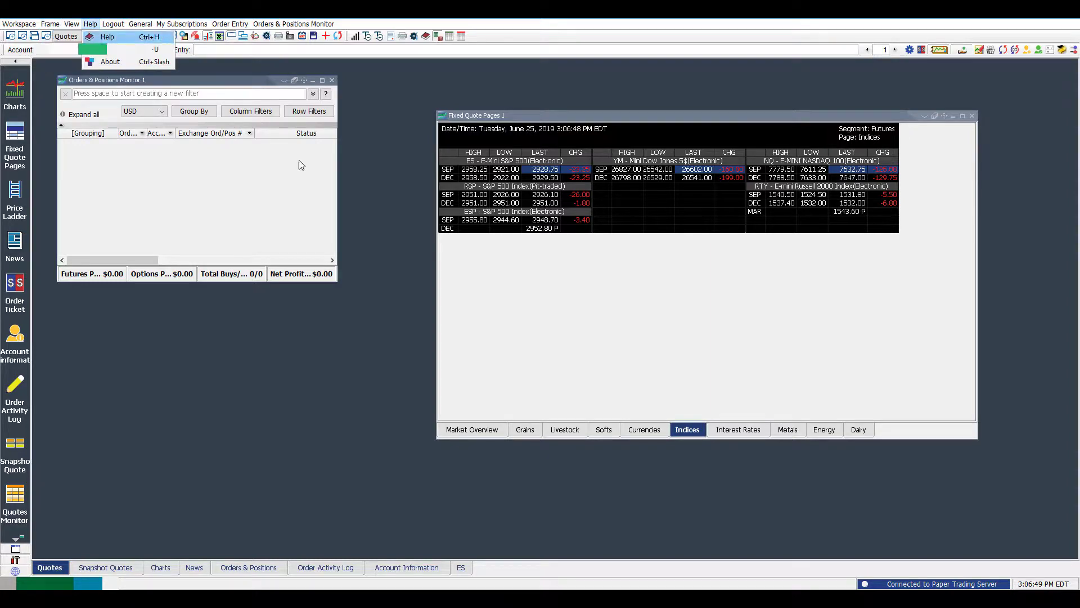
{"action": "left_click", "coordinate": [187, 79]}
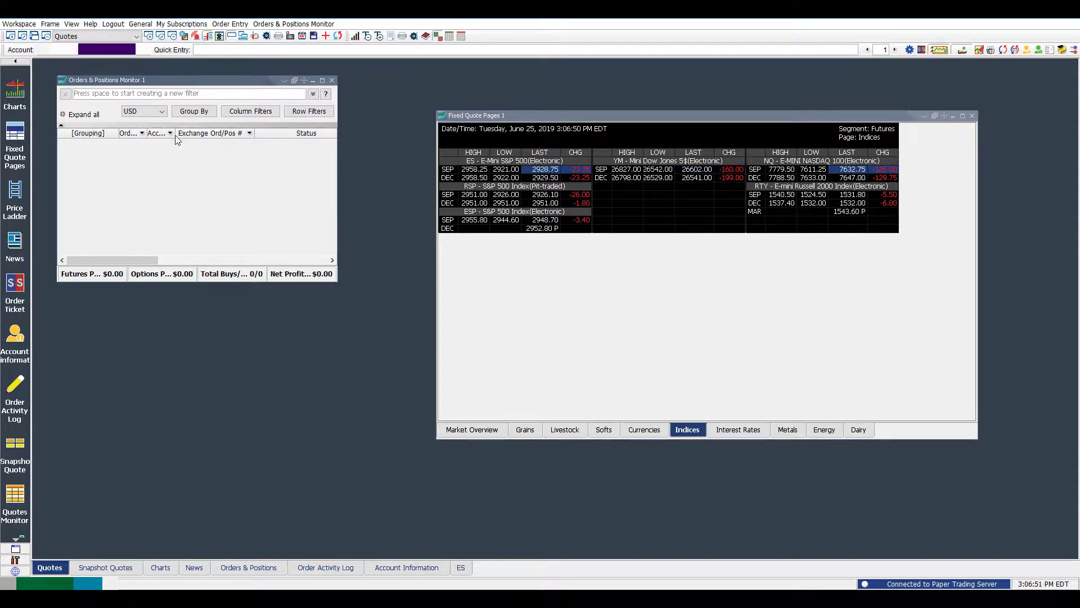
{"action": "left_click_drag", "start_coordinate": [181, 82], "coordinate": [239, 110]}
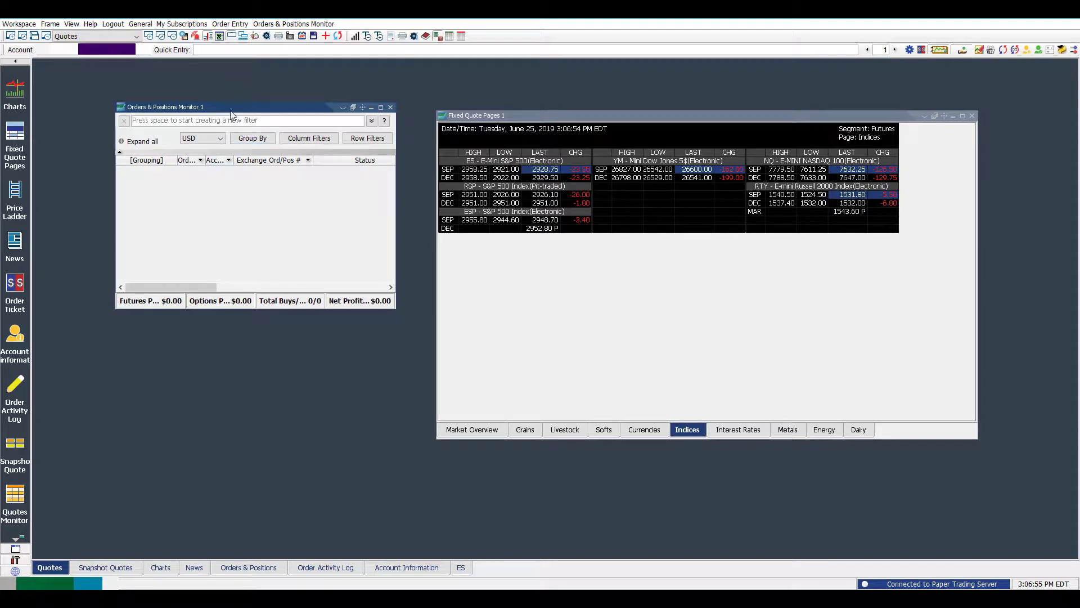
{"action": "left_click_drag", "start_coordinate": [231, 110], "coordinate": [213, 134]}
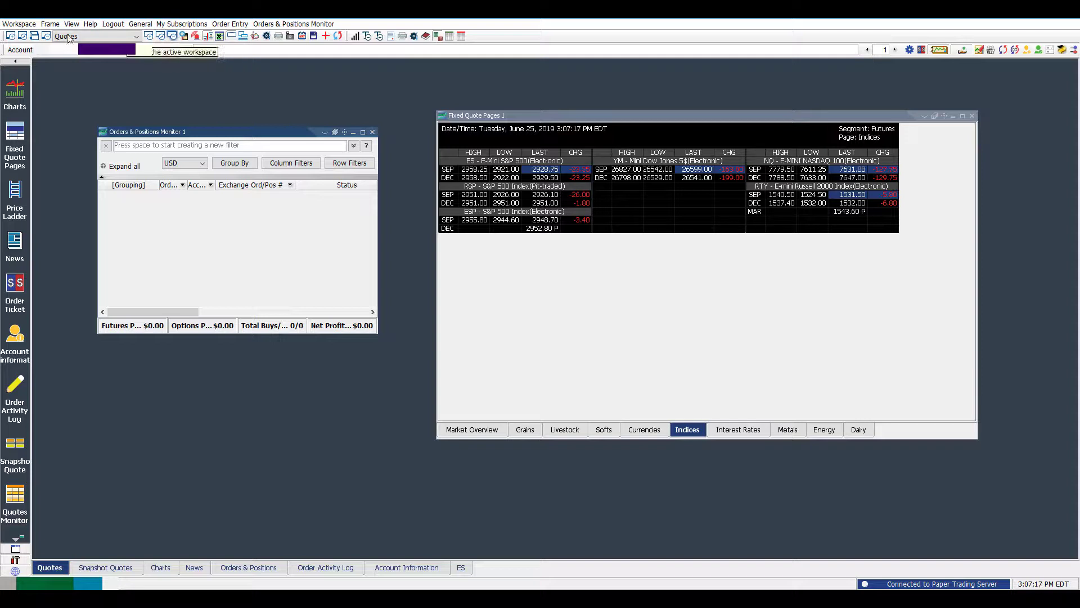
Step: Start a new frame from the Frame menu and move its settings window aside
{"action": "left_click", "coordinate": [51, 24]}
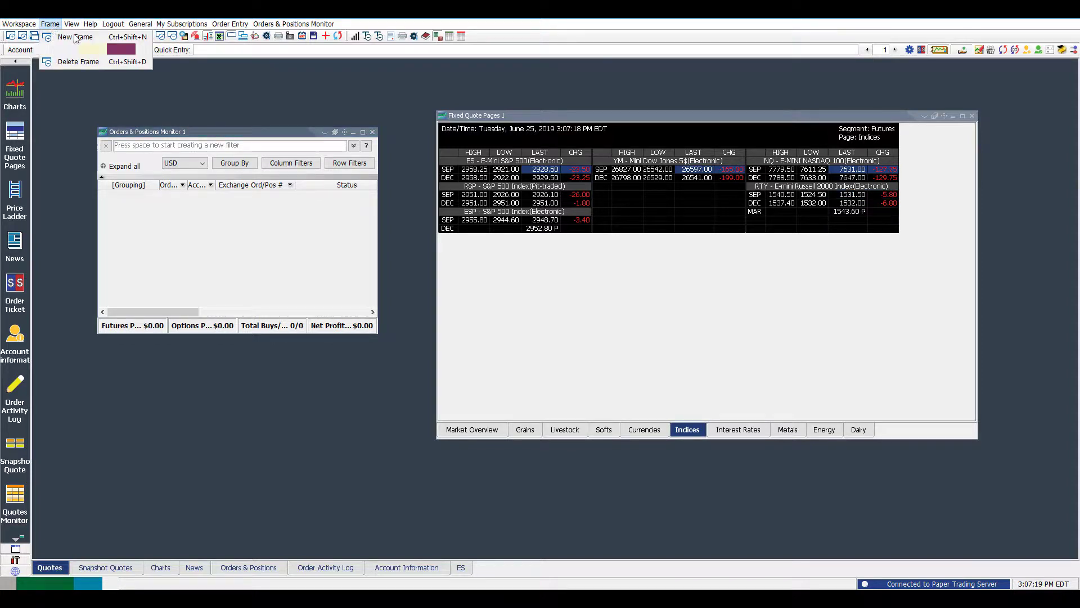
{"action": "left_click", "coordinate": [90, 24]}
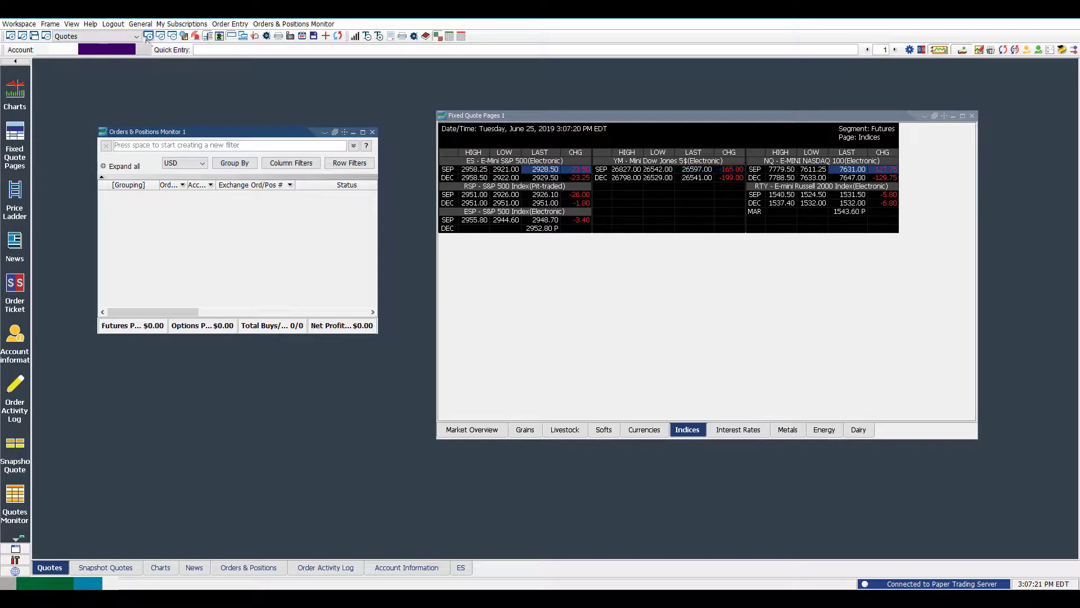
{"action": "left_click", "coordinate": [50, 24]}
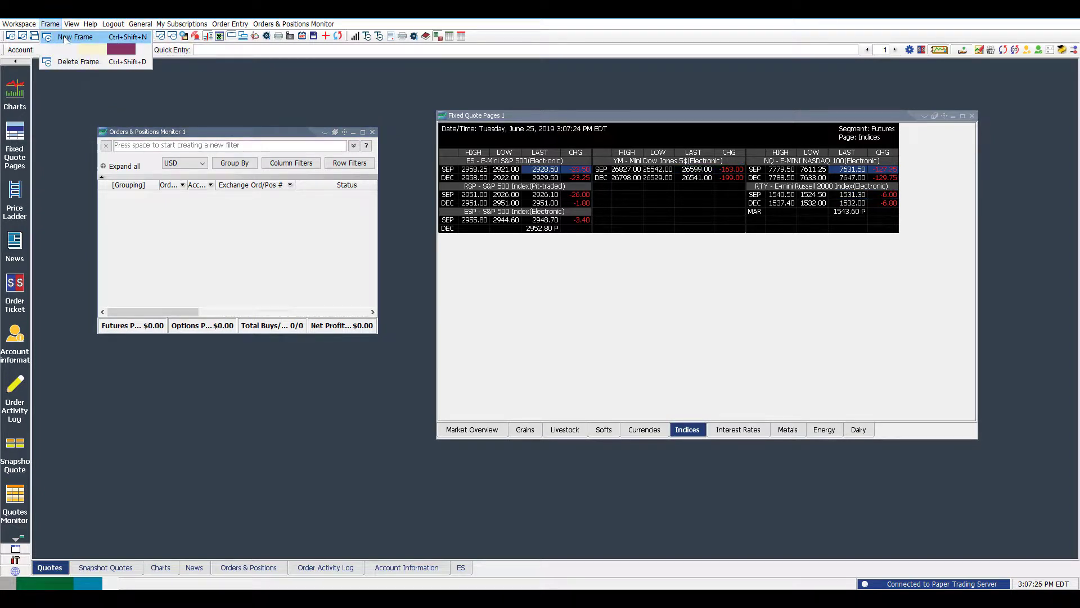
{"action": "left_click", "coordinate": [66, 38]}
{"action": "left_click_drag", "start_coordinate": [506, 252], "coordinate": [536, 254]}
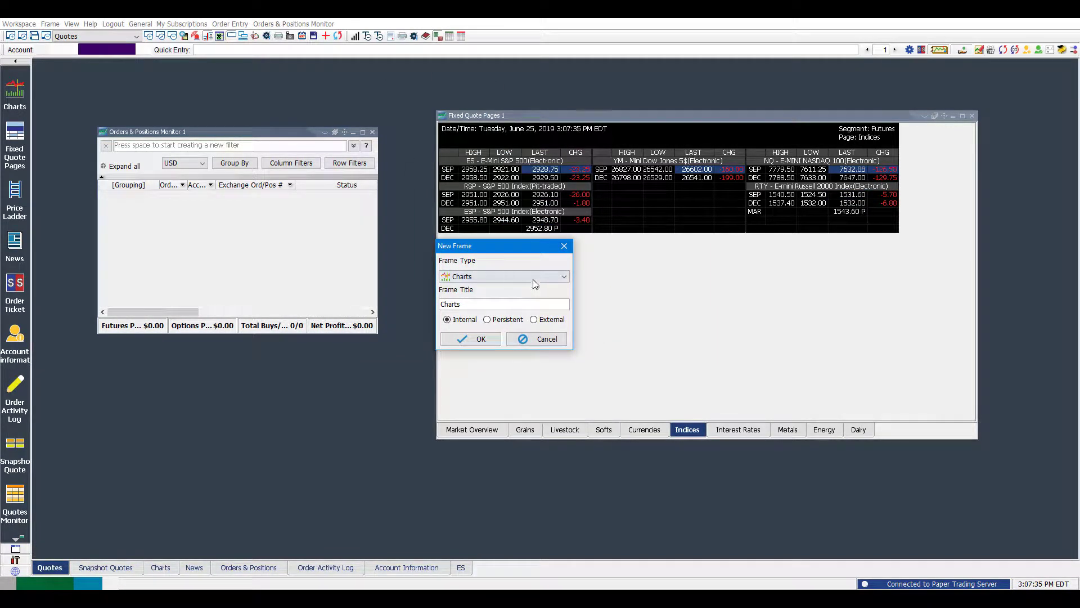
Step: Set the frame type to Charts and select the default 'Charts' title for replacement
{"action": "left_click", "coordinate": [509, 276]}
{"action": "scroll", "coordinate": [512, 315], "scroll_direction": "down", "scroll_amount": 5}
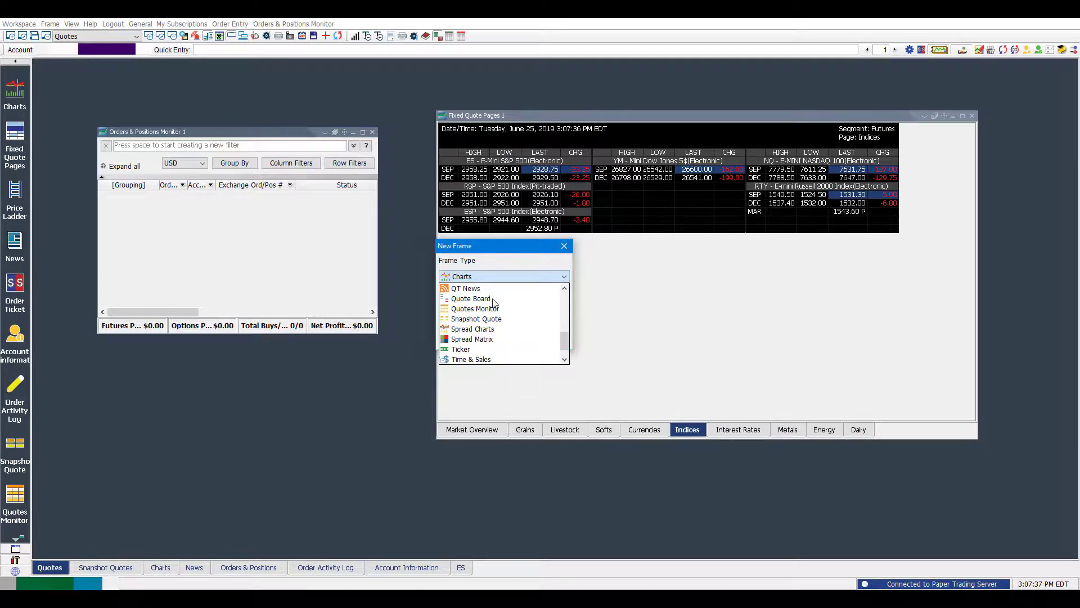
{"action": "scroll", "coordinate": [490, 306], "scroll_direction": "up", "scroll_amount": 7}
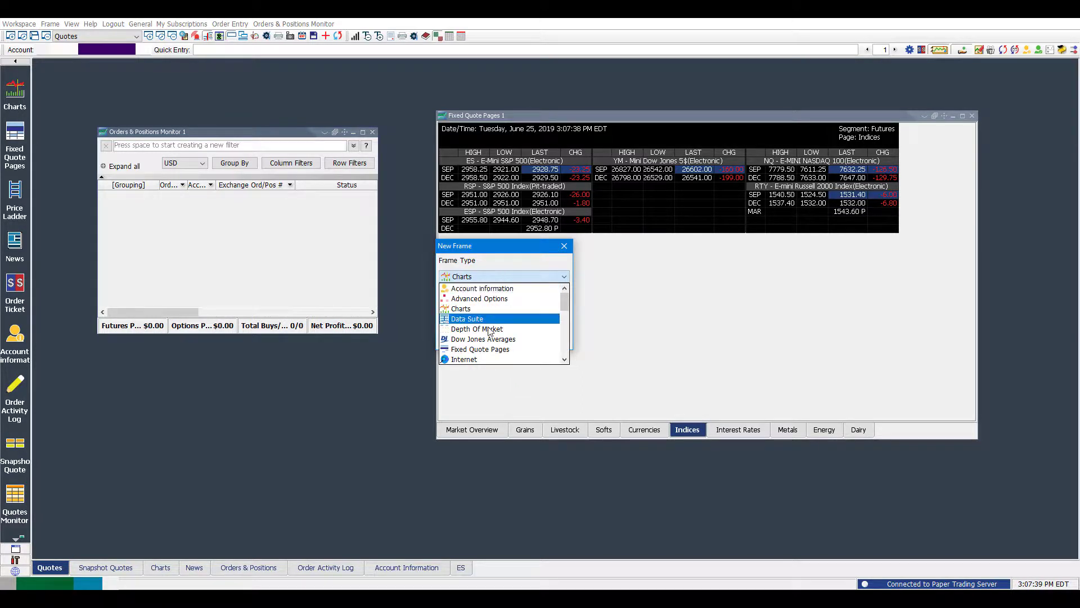
{"action": "left_click", "coordinate": [476, 309]}
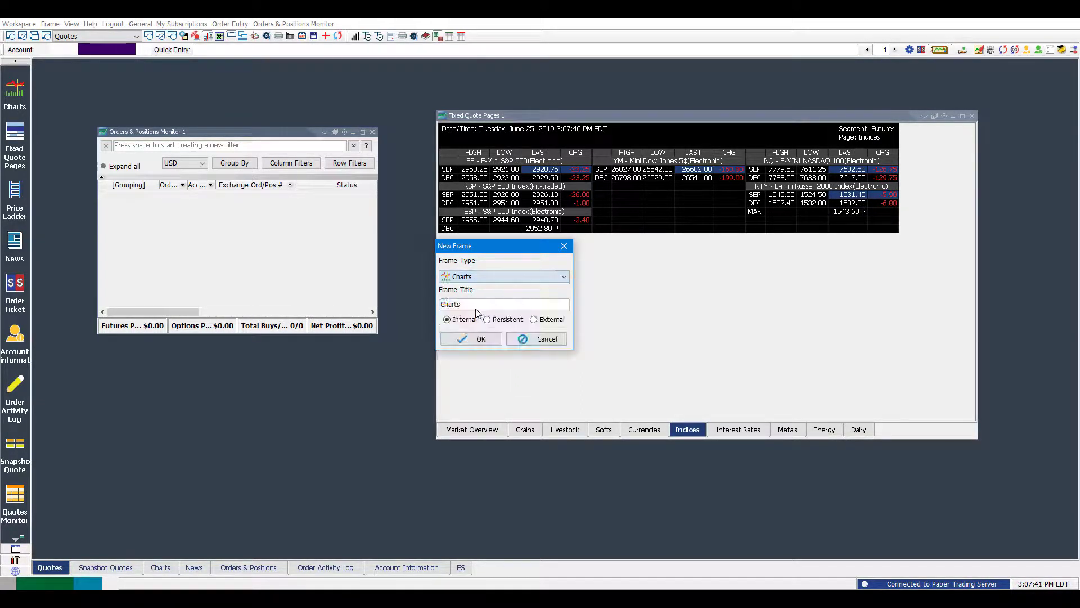
{"action": "double_click", "coordinate": [442, 311]}
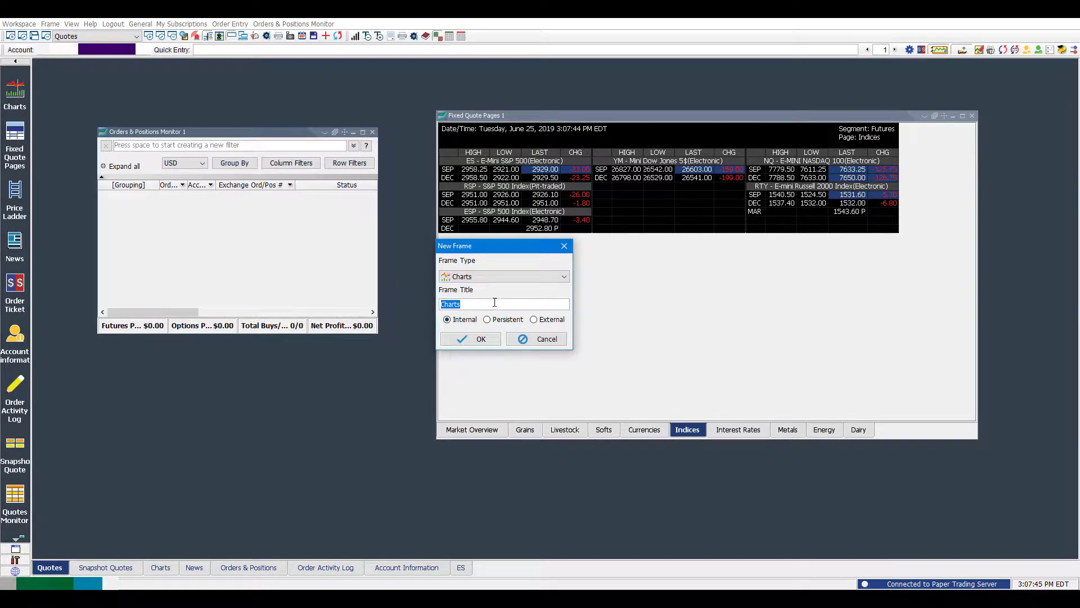
Step: Title the new Charts frame 'ES' and make it Persistent
{"action": "key", "text": "BackSpace"}
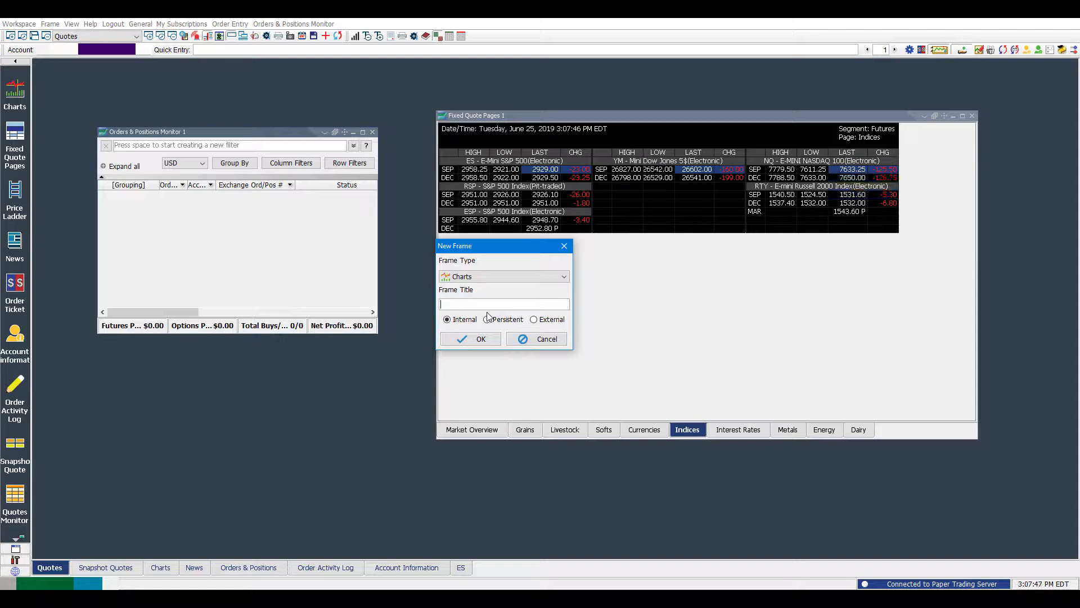
{"action": "type", "text": "YM"}
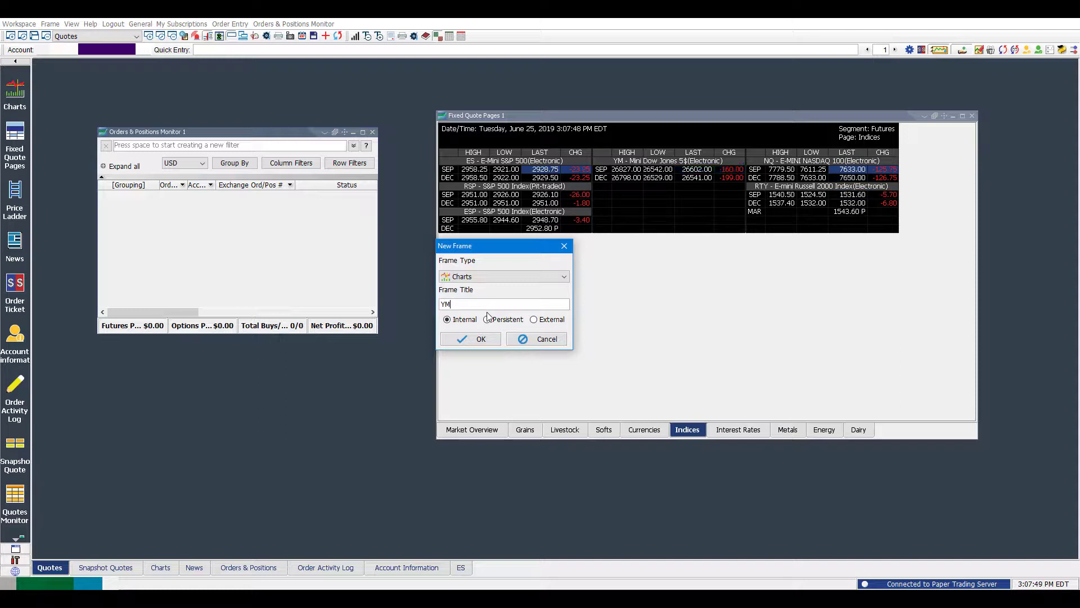
{"action": "type", "text": "ES"}
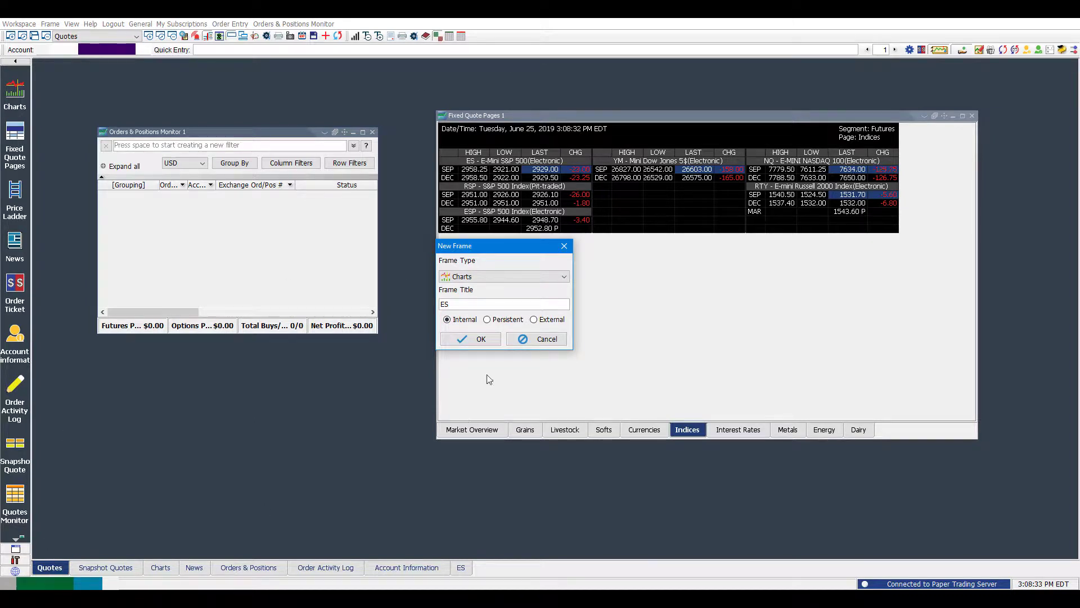
{"action": "left_click", "coordinate": [494, 320]}
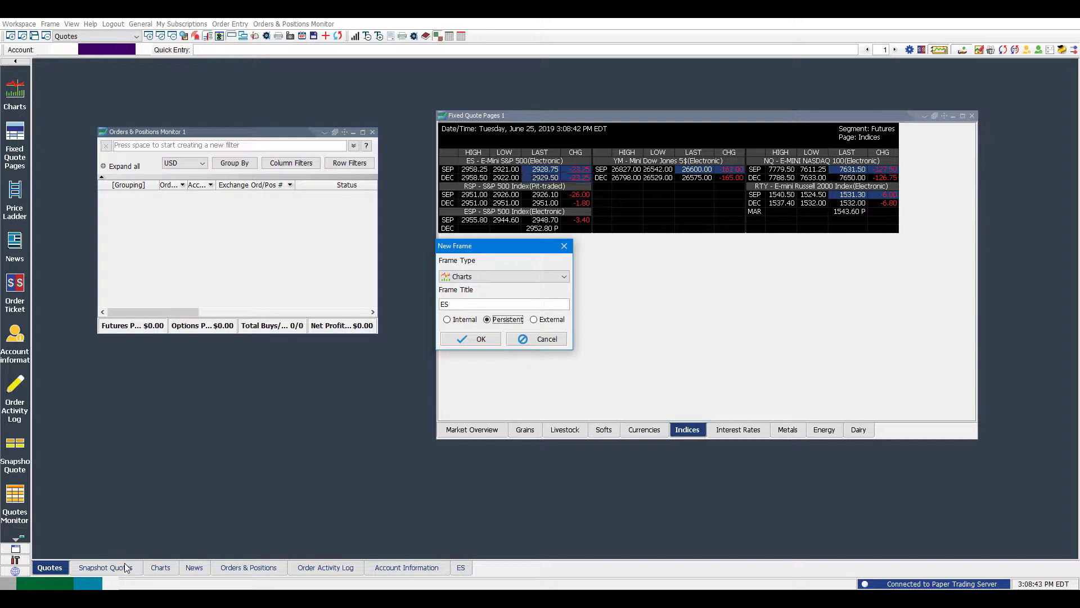
Step: Create the ES frame with a daily ESU19 chart, then shift its window down-right
{"action": "left_click", "coordinate": [484, 340]}
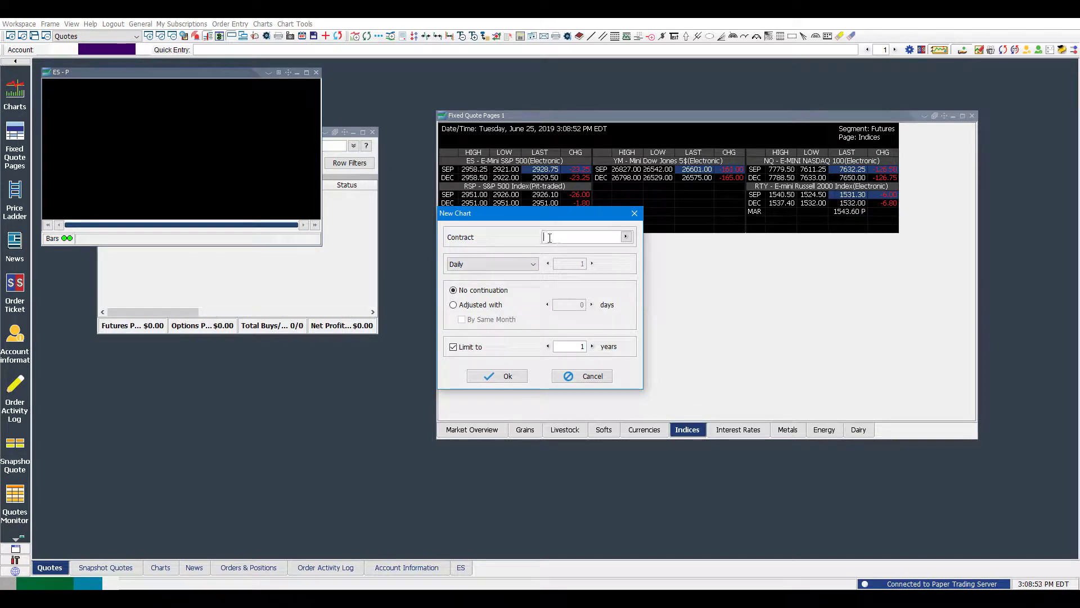
{"action": "type", "text": "ES"}
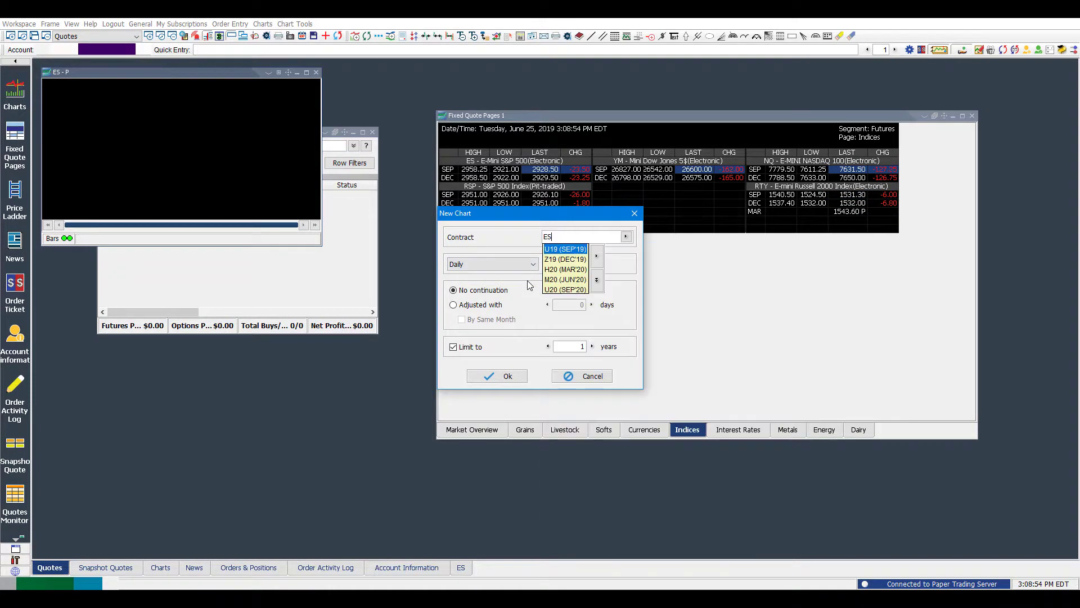
{"action": "left_click", "coordinate": [565, 249]}
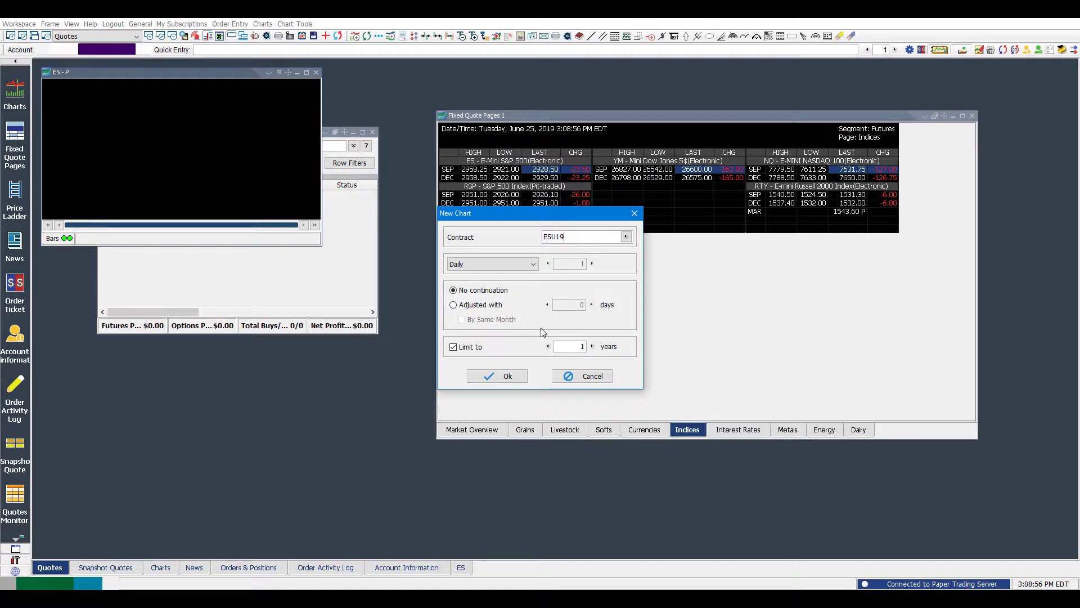
{"action": "left_click", "coordinate": [490, 376]}
{"action": "left_click_drag", "start_coordinate": [188, 72], "coordinate": [243, 102]}
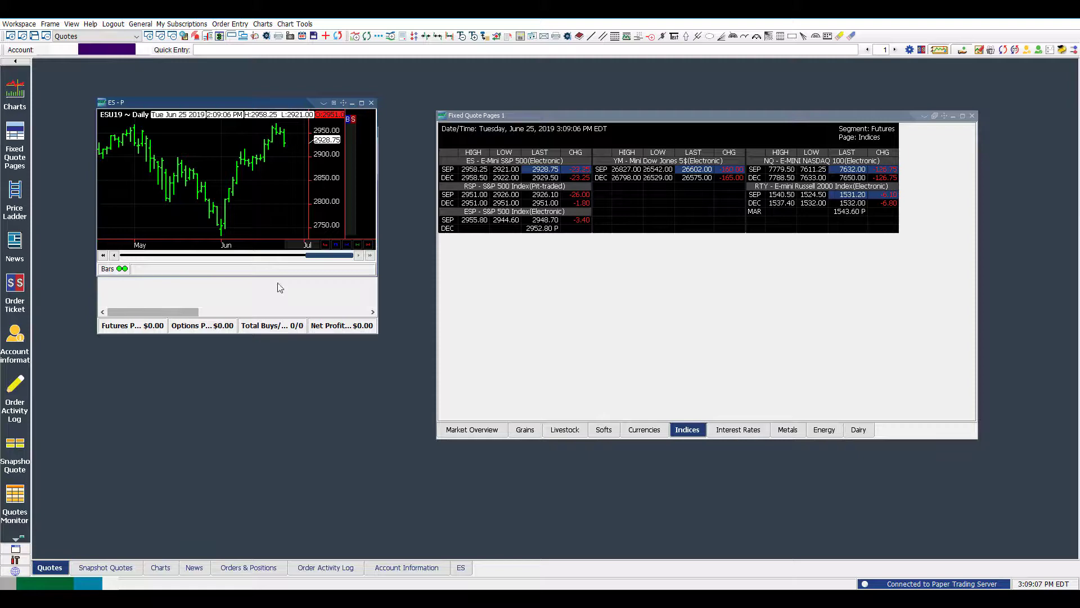
Step: Delete the Snapshot Quote 1 frame from the Snapshot Quotes workspace
{"action": "left_click", "coordinate": [105, 567]}
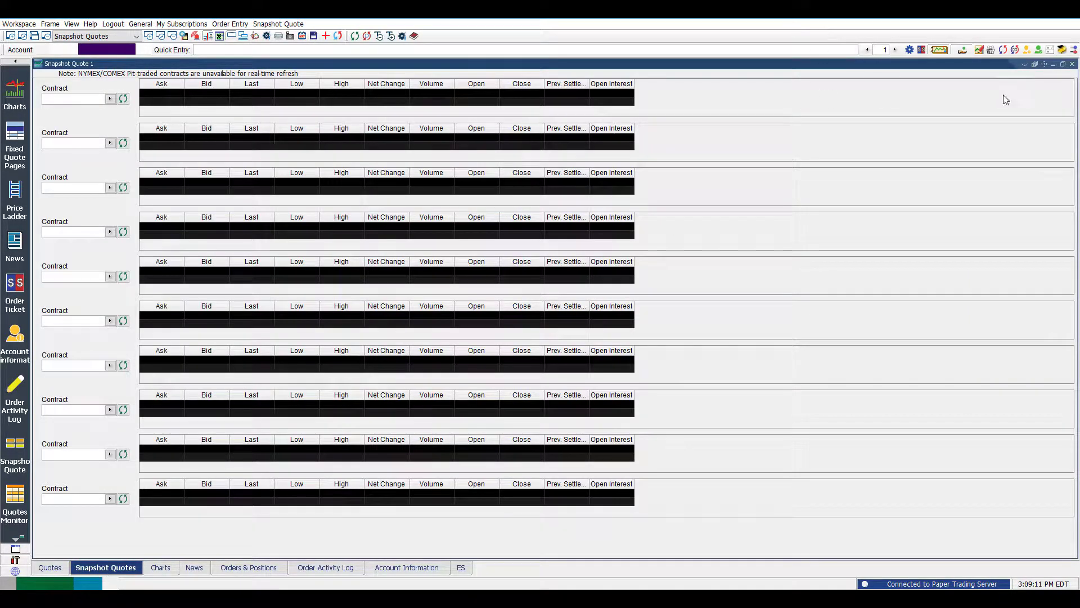
{"action": "left_click", "coordinate": [1072, 64]}
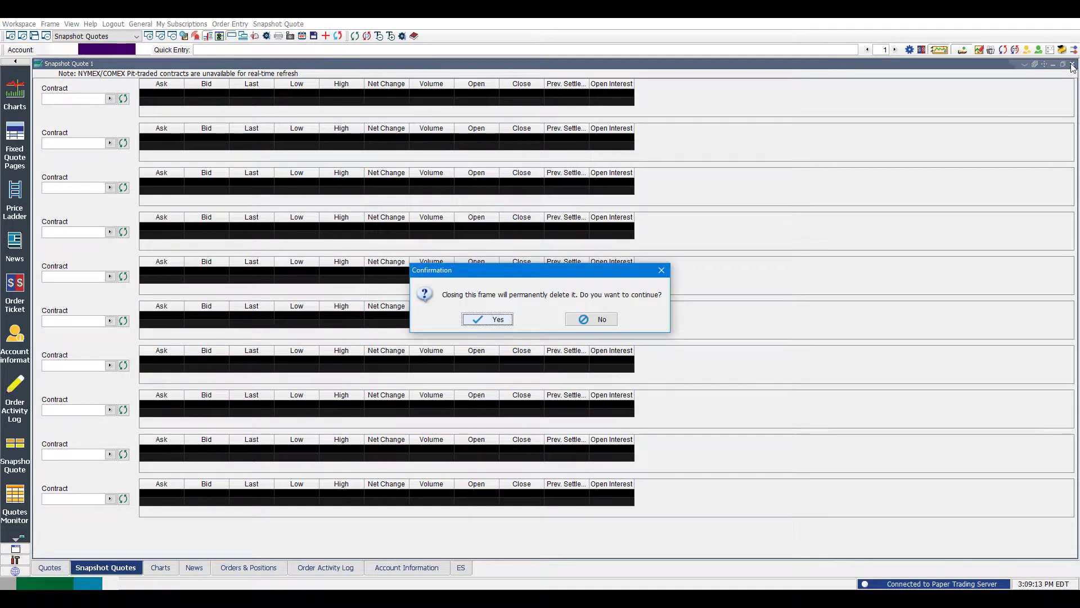
{"action": "left_click", "coordinate": [491, 320]}
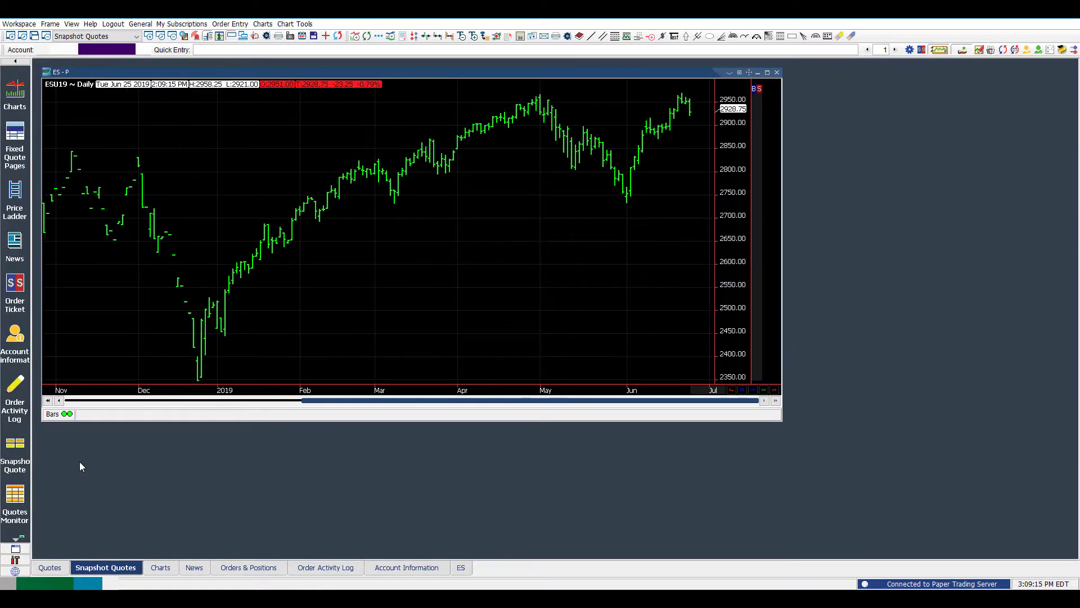
Step: Cycle through all workspace tabs to ES, then on Quotes move the ES chart lower
{"action": "left_click", "coordinate": [53, 568]}
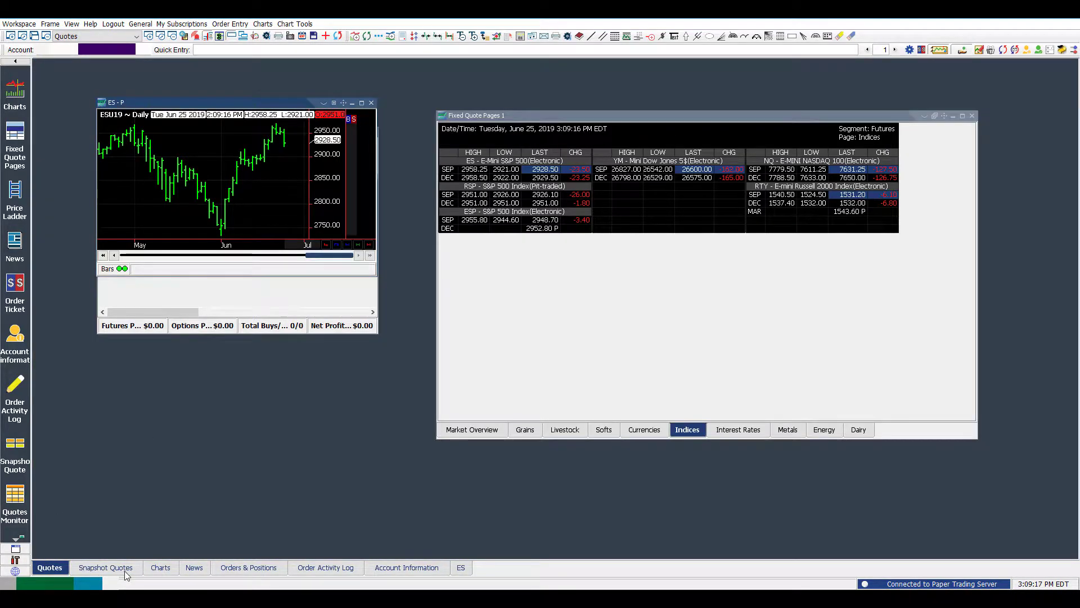
{"action": "left_click", "coordinate": [107, 568]}
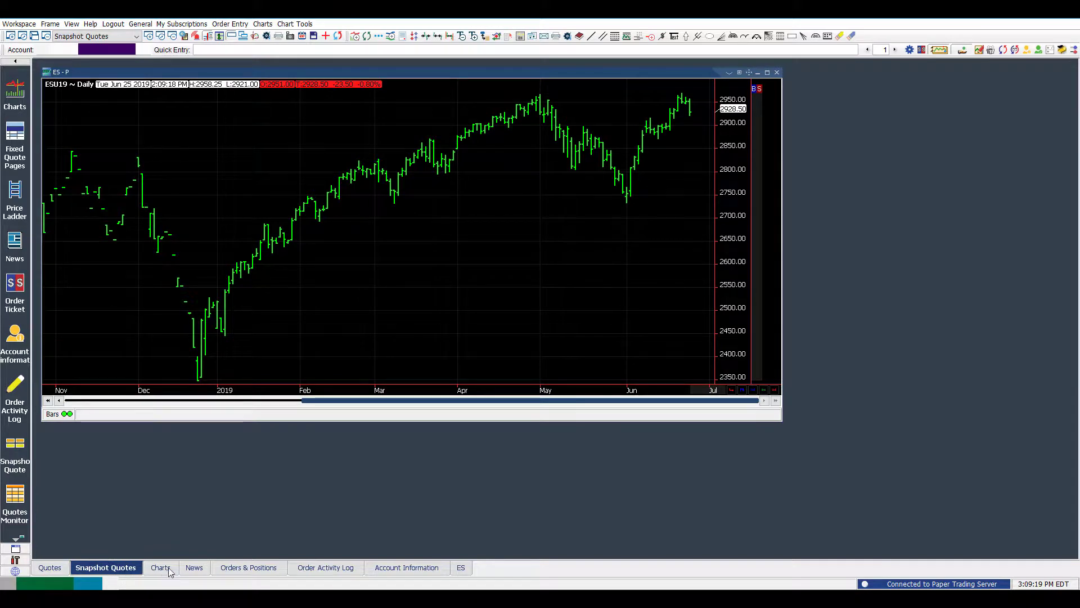
{"action": "left_click", "coordinate": [161, 567]}
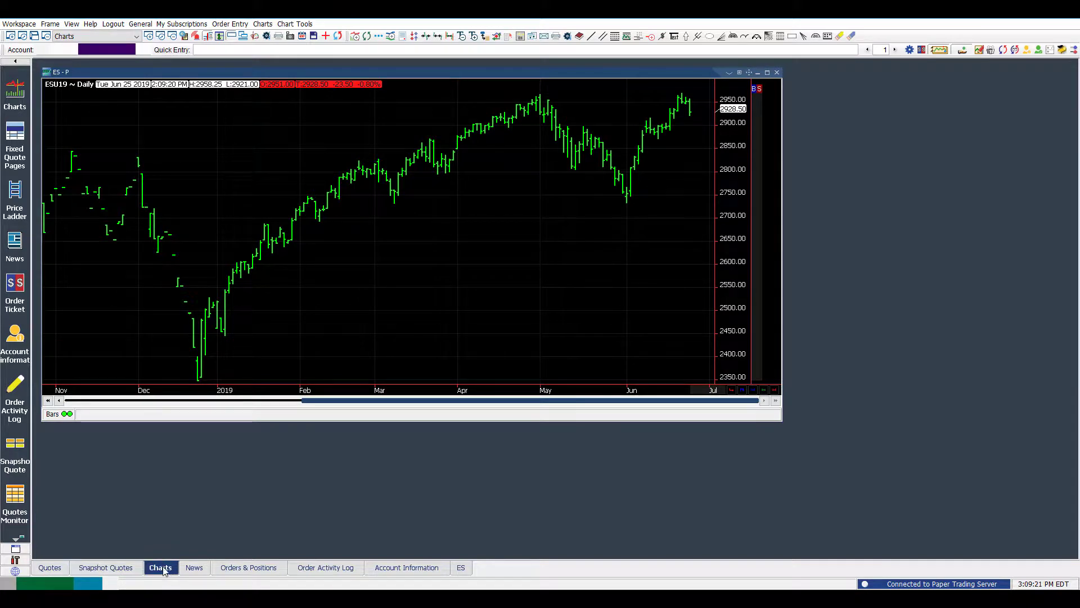
{"action": "left_click", "coordinate": [189, 569]}
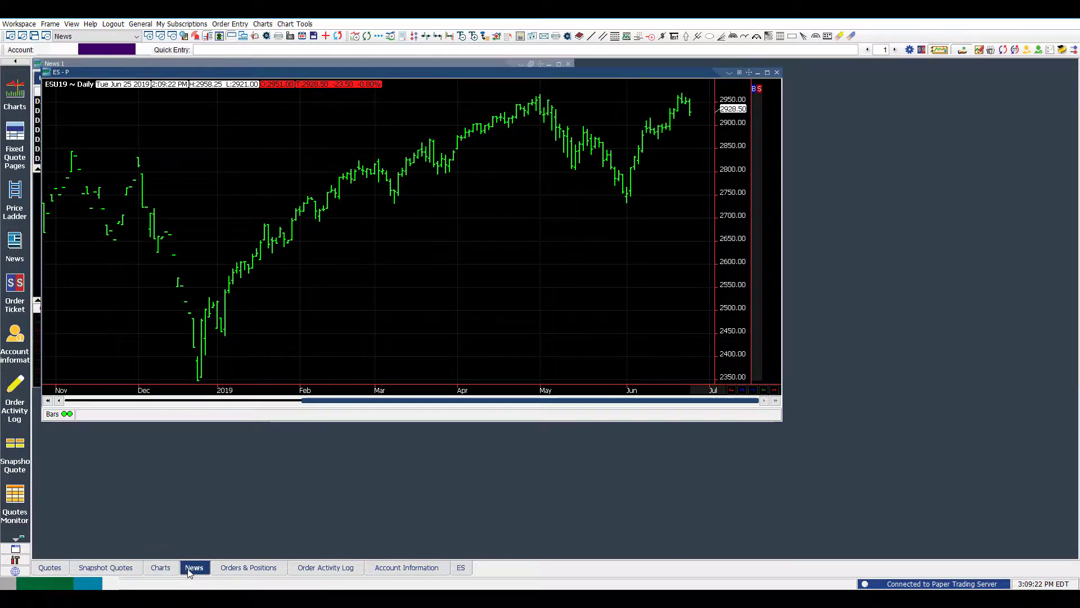
{"action": "left_click", "coordinate": [249, 569]}
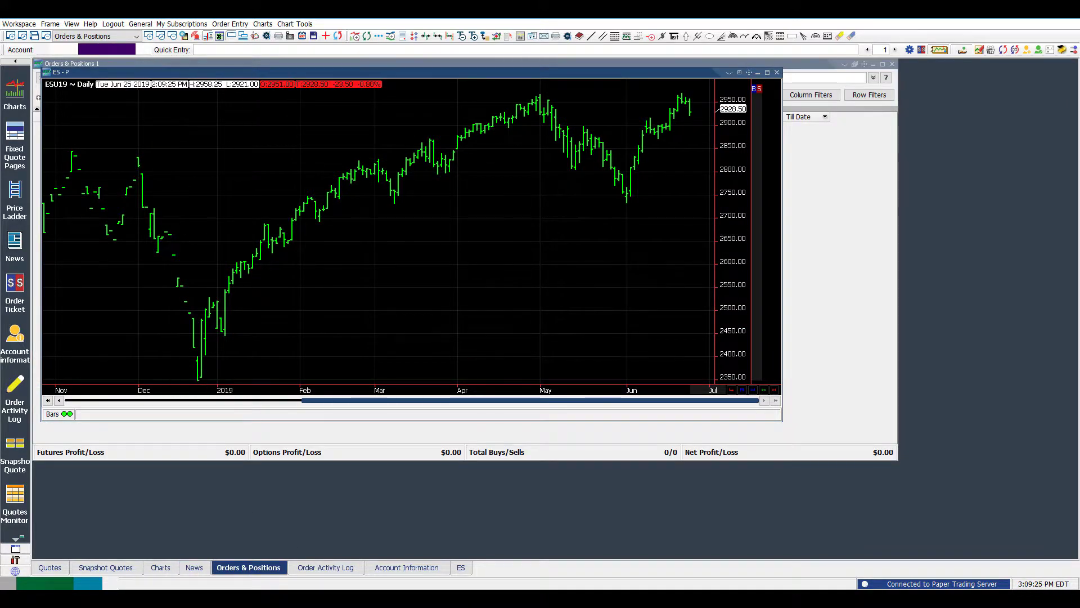
{"action": "left_click", "coordinate": [325, 569]}
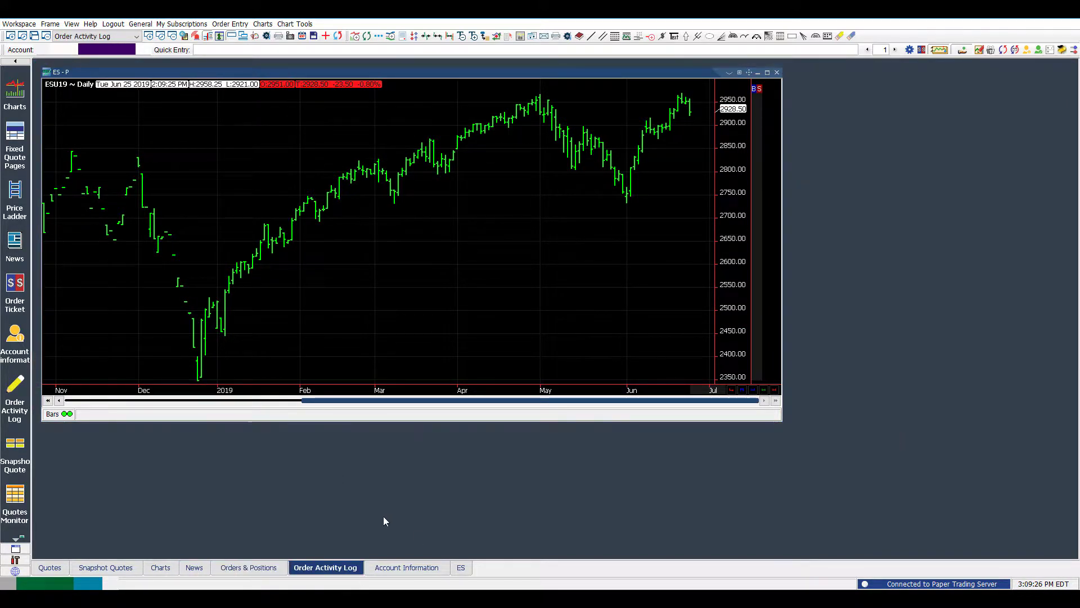
{"action": "left_click", "coordinate": [423, 569]}
{"action": "left_click", "coordinate": [461, 568]}
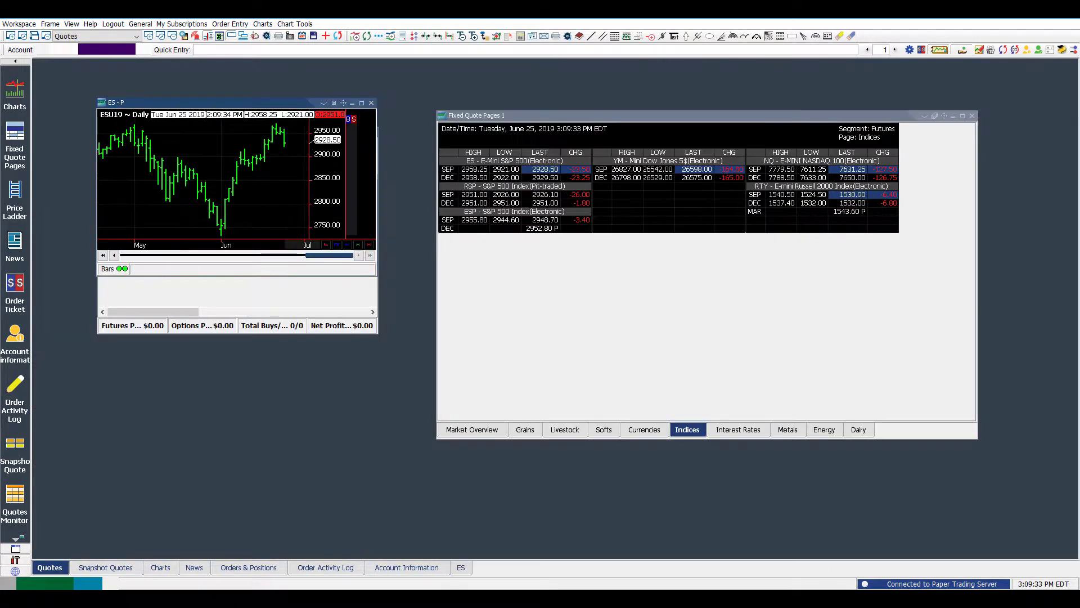
{"action": "left_click", "coordinate": [50, 568]}
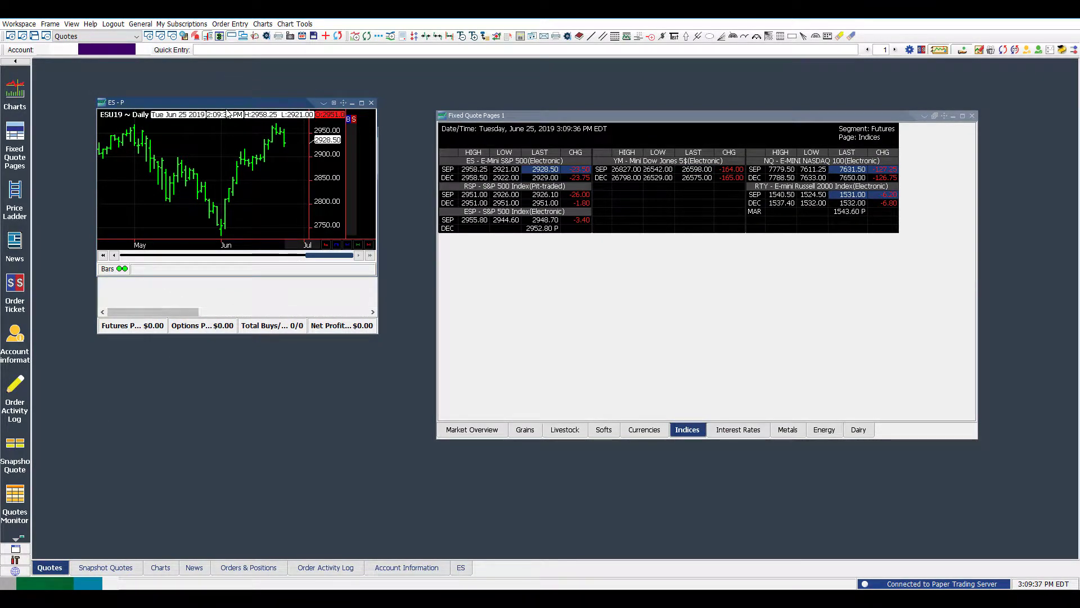
{"action": "left_click_drag", "start_coordinate": [226, 111], "coordinate": [219, 160]}
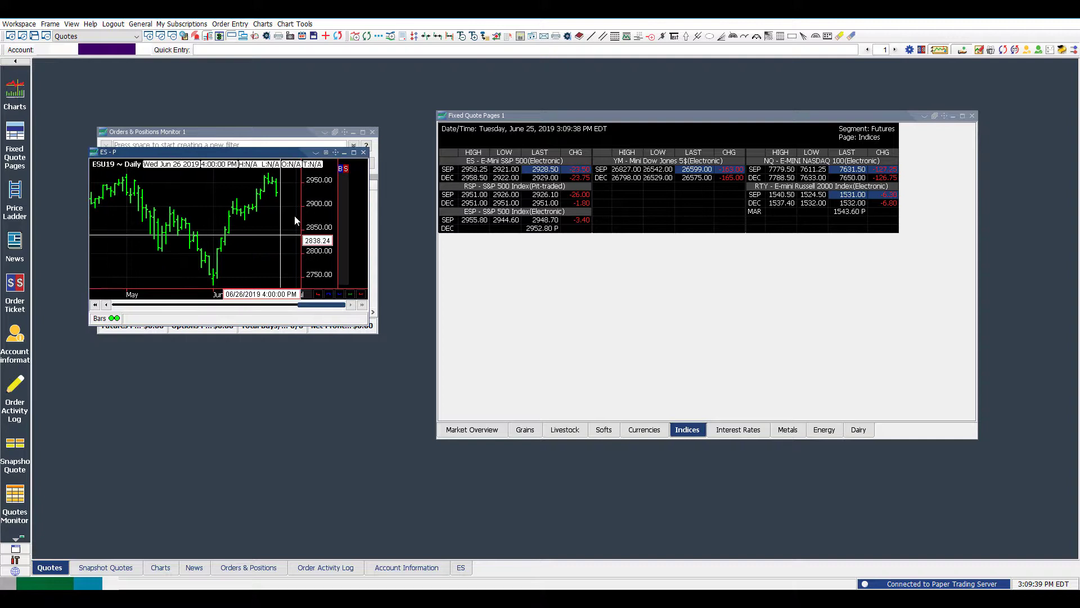
Step: Go through the tabs to the ES workspace and delete the ES chart frame
{"action": "left_click", "coordinate": [112, 570]}
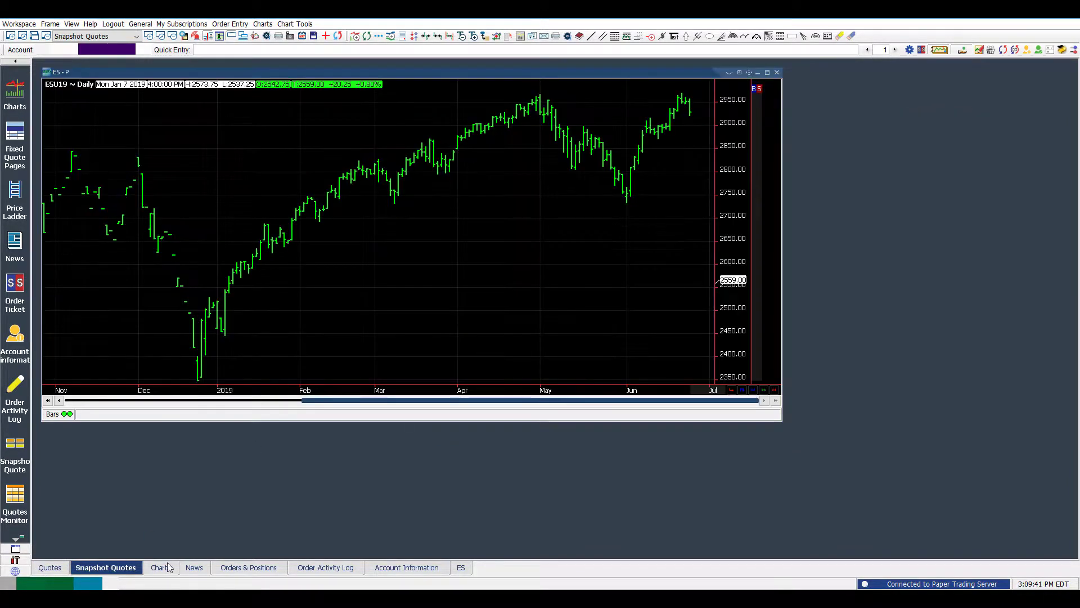
{"action": "left_click", "coordinate": [160, 568]}
{"action": "left_click", "coordinate": [194, 568]}
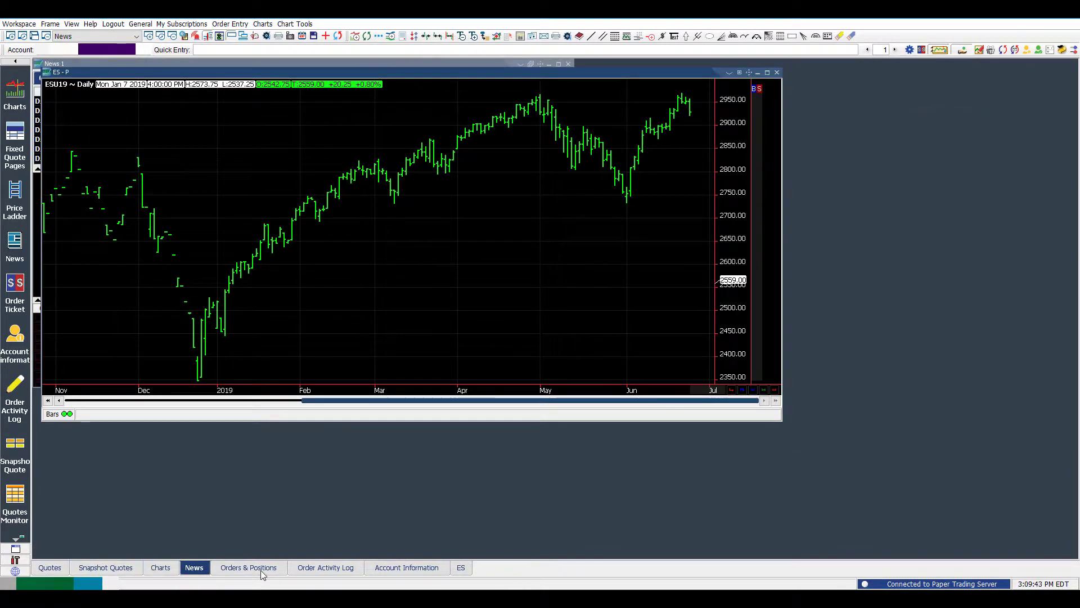
{"action": "left_click", "coordinate": [248, 569]}
{"action": "left_click", "coordinate": [325, 568]}
{"action": "left_click", "coordinate": [406, 568]}
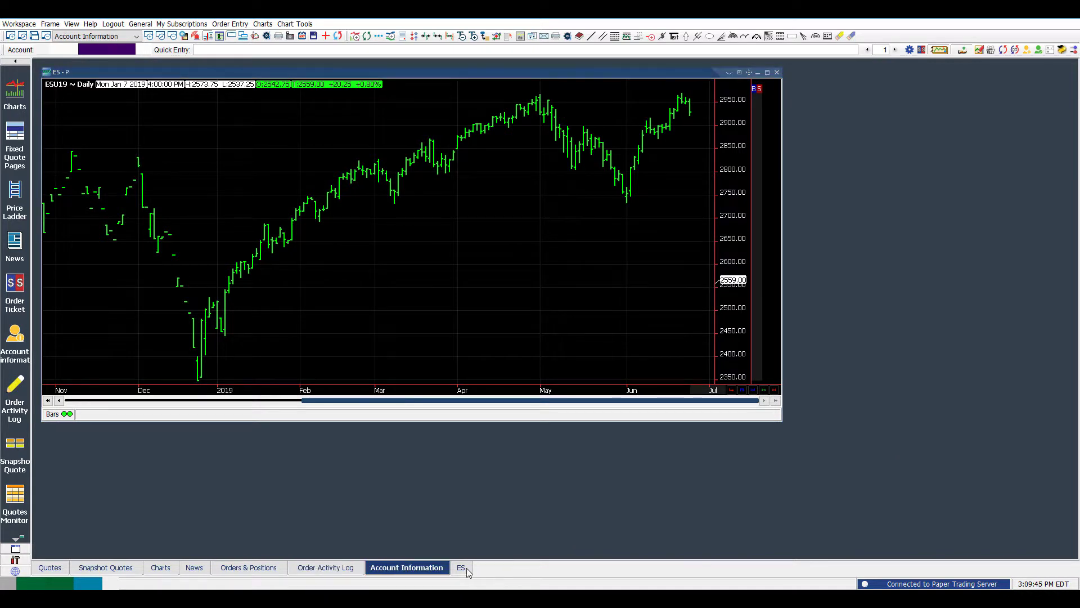
{"action": "left_click", "coordinate": [461, 568]}
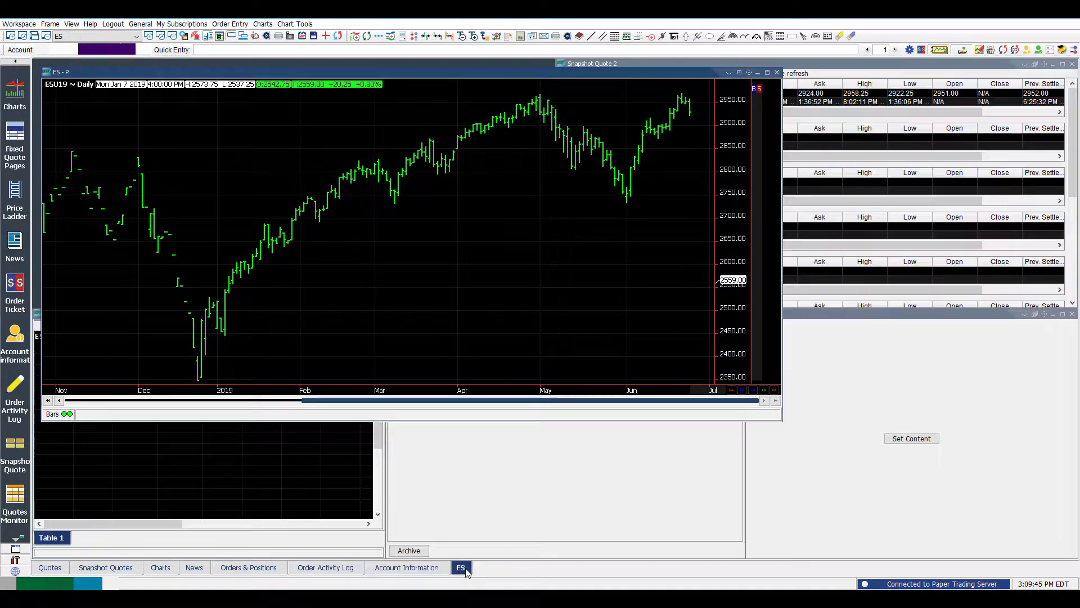
{"action": "left_click", "coordinate": [777, 72]}
{"action": "left_click", "coordinate": [488, 323]}
Step: Step back through the workspace tabs to return to Quotes
{"action": "left_click", "coordinate": [388, 569]}
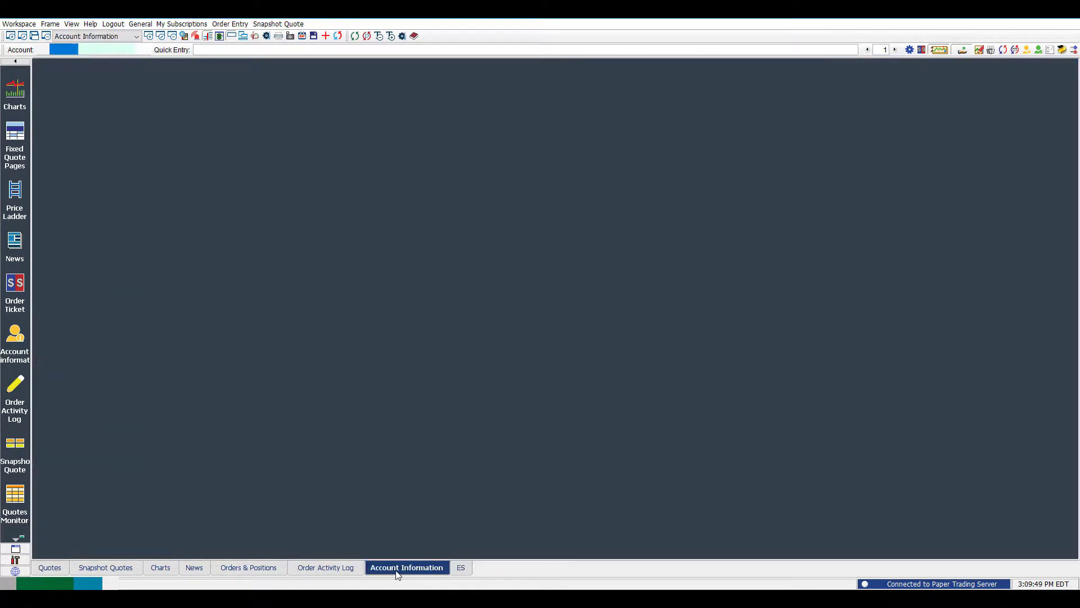
{"action": "left_click", "coordinate": [329, 569]}
{"action": "left_click", "coordinate": [252, 569]}
{"action": "left_click", "coordinate": [195, 569]}
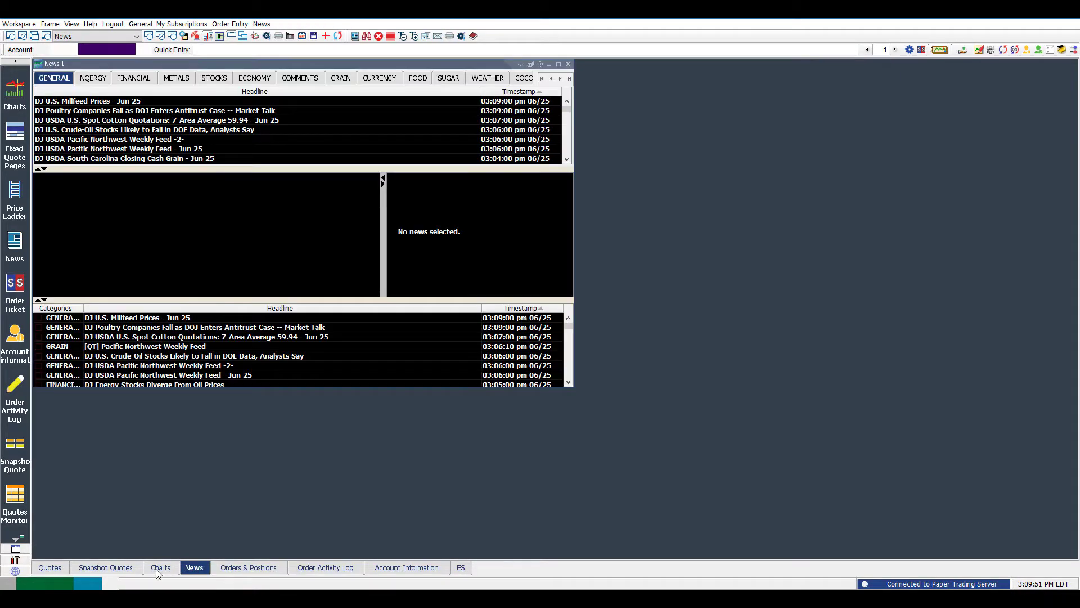
{"action": "left_click", "coordinate": [160, 568]}
{"action": "left_click", "coordinate": [106, 568]}
{"action": "left_click", "coordinate": [50, 568]}
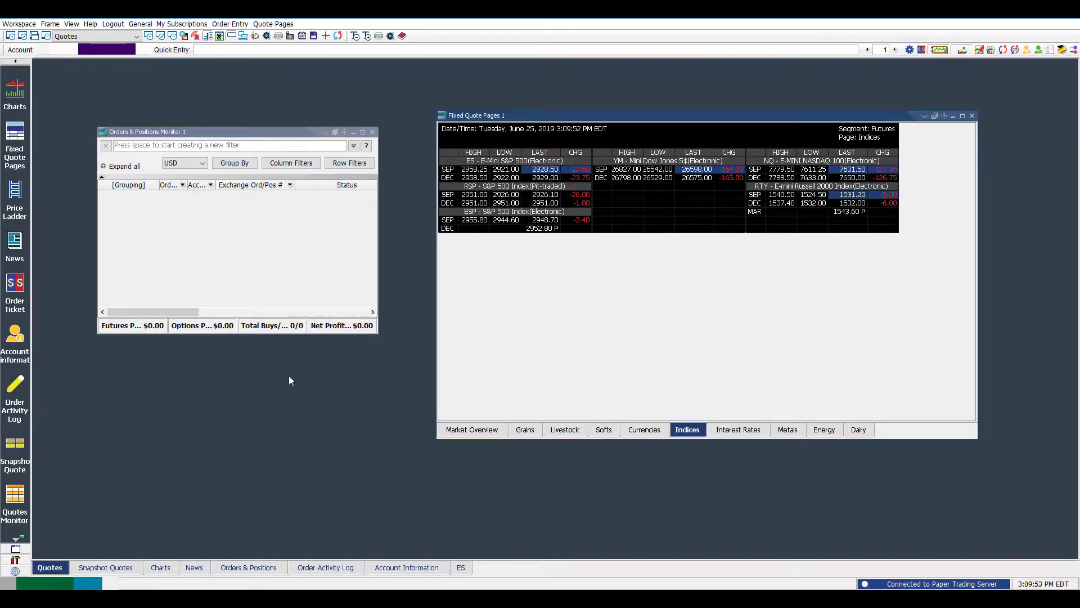
Step: Create a new Charts frame set to External, keeping the default 'Charts' title
{"action": "left_click", "coordinate": [150, 36]}
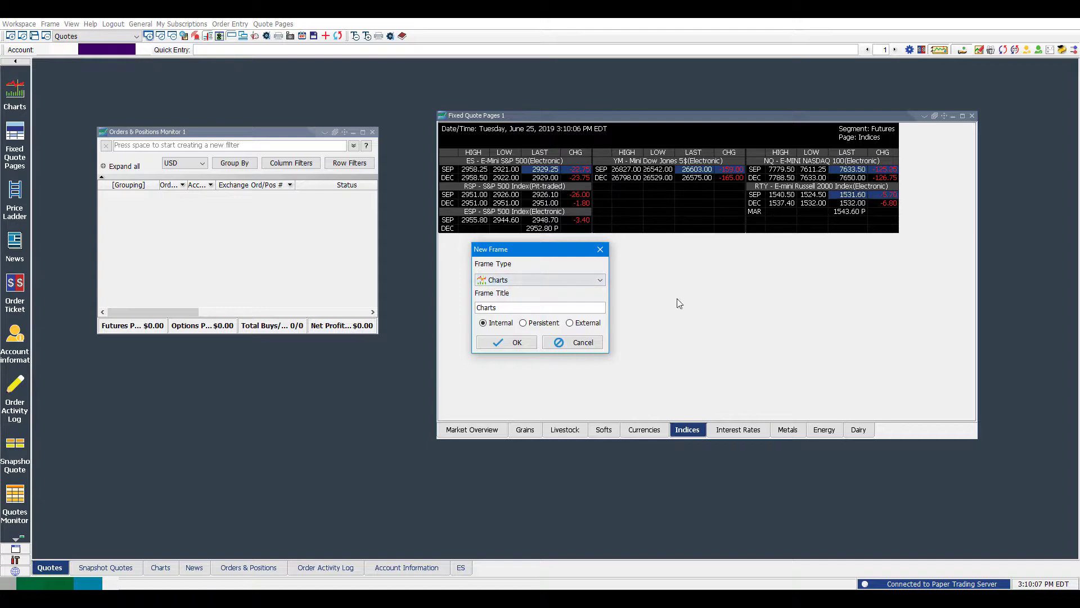
{"action": "left_click", "coordinate": [583, 323]}
{"action": "left_click", "coordinate": [529, 345]}
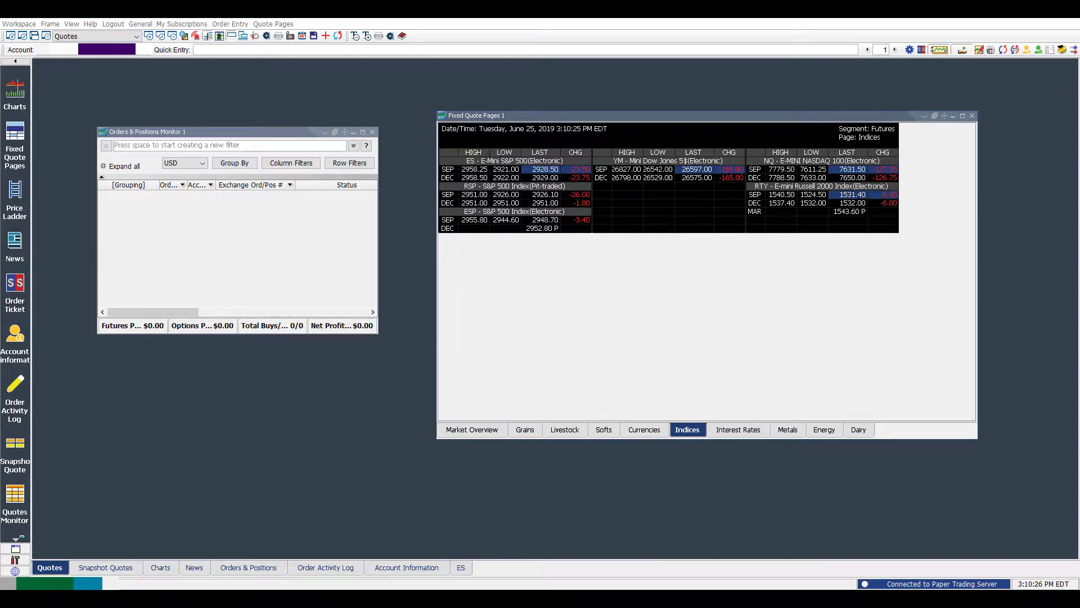
Step: Reposition the New Chart dialog and change its period from Daily to Tick
{"action": "left_click_drag", "start_coordinate": [209, 169], "coordinate": [740, 254]}
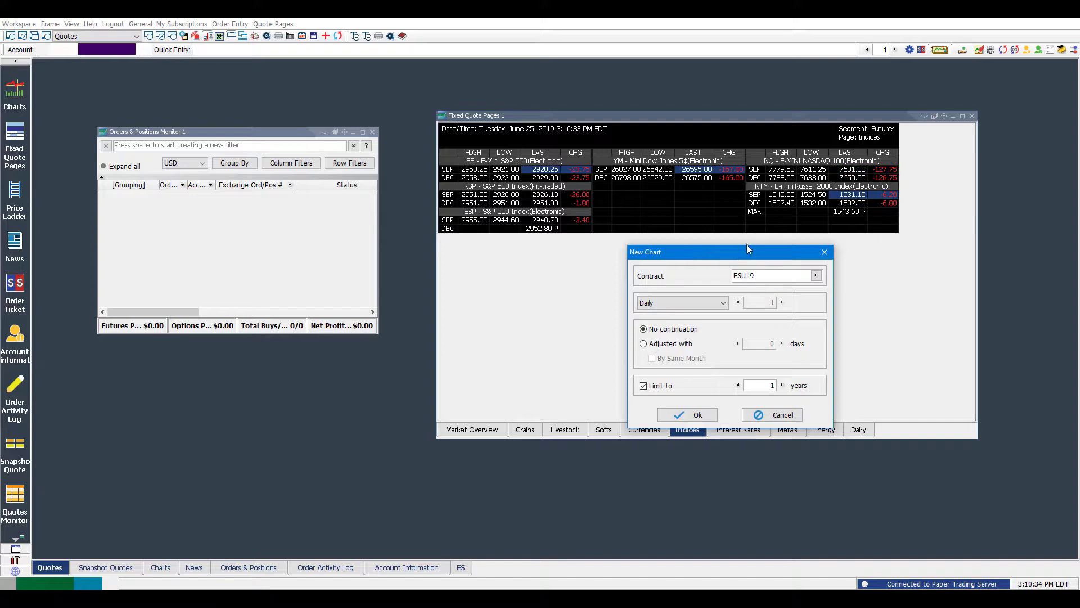
{"action": "left_click_drag", "start_coordinate": [747, 246], "coordinate": [539, 189]}
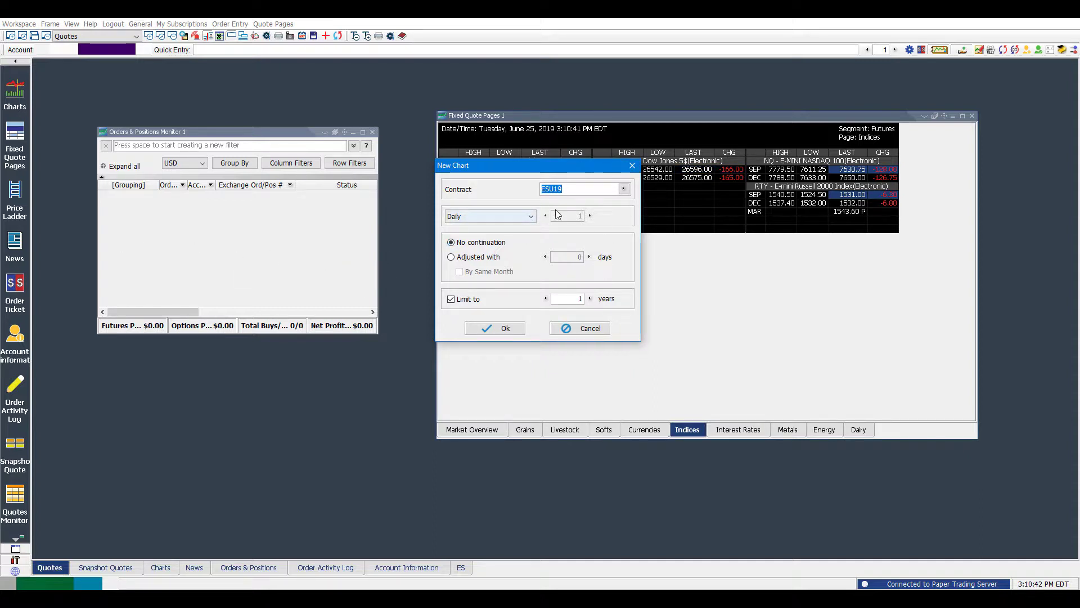
{"action": "left_click", "coordinate": [511, 216]}
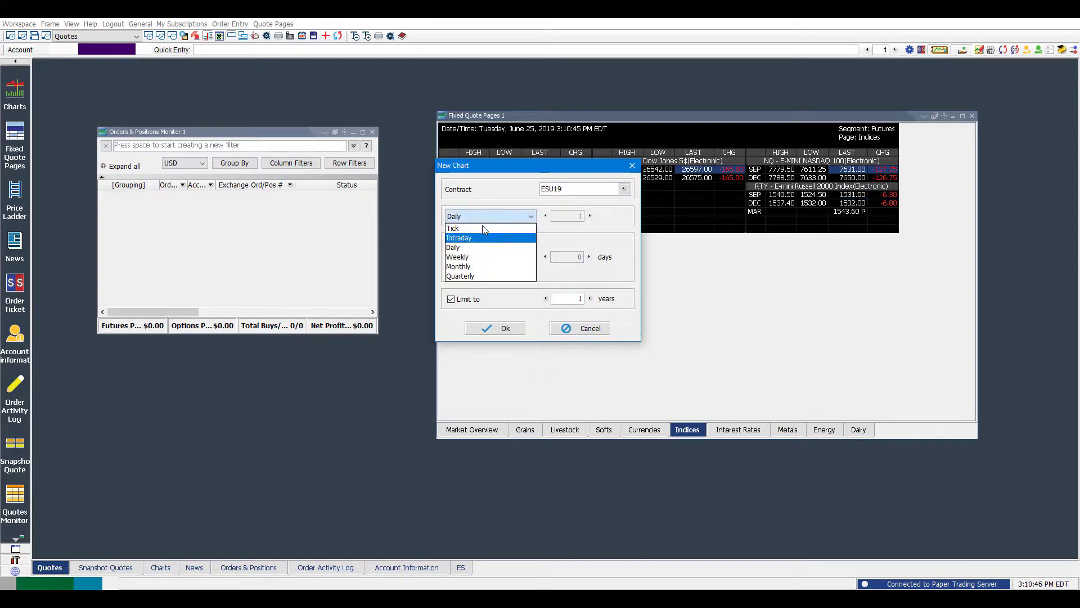
{"action": "left_click", "coordinate": [489, 214]}
{"action": "left_click", "coordinate": [490, 216]}
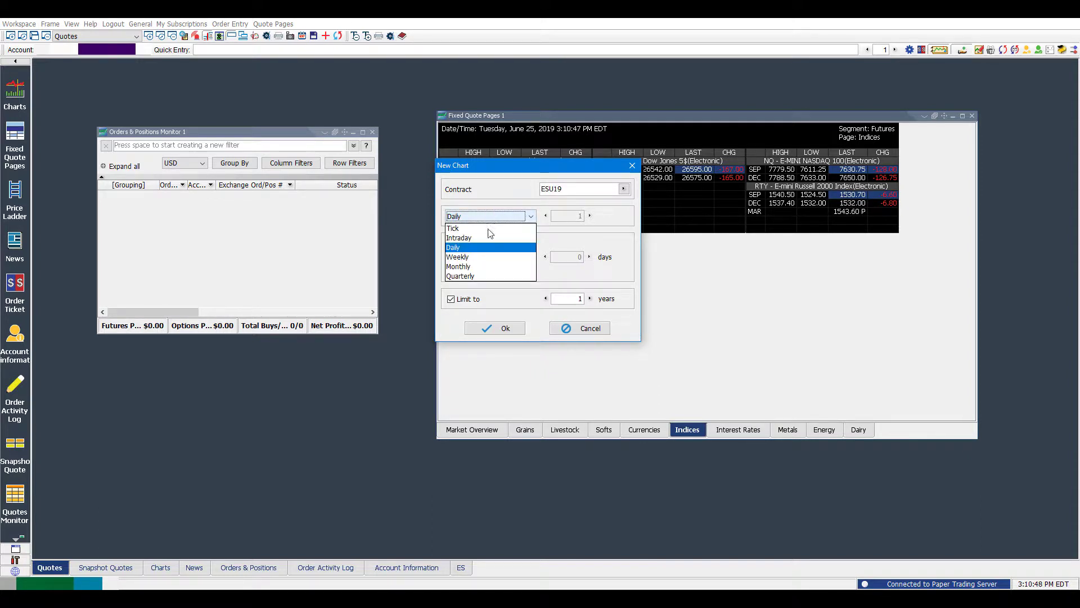
{"action": "left_click", "coordinate": [489, 227]}
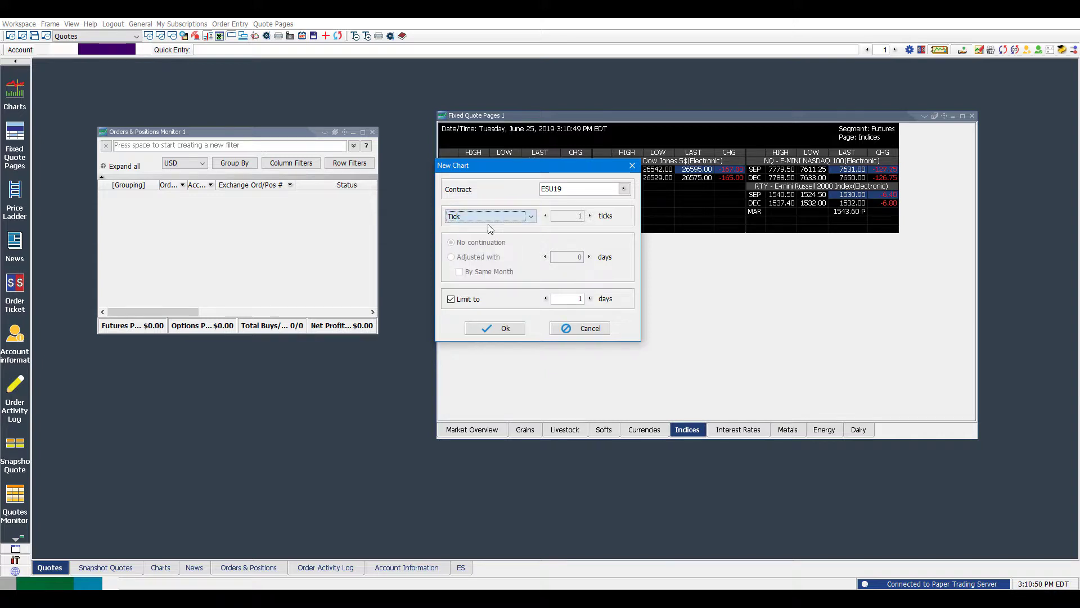
Step: Browse the Futures Lookup contract list, including the Agricultural category
{"action": "left_click", "coordinate": [623, 189]}
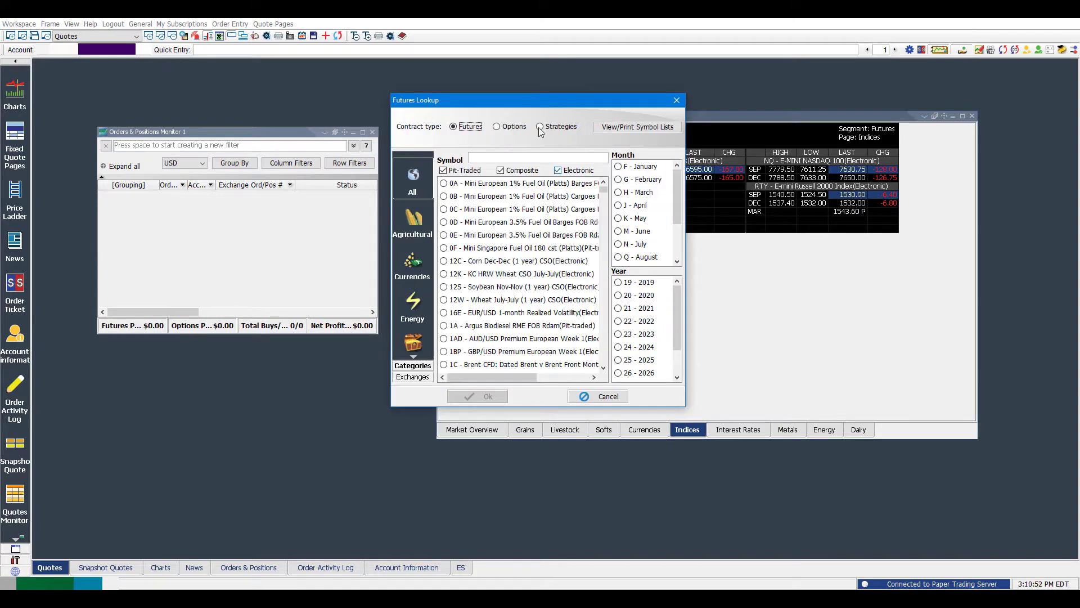
{"action": "mouse_move", "coordinate": [532, 103]}
{"action": "left_mouse_down"}
{"action": "mouse_move", "coordinate": [230, 106]}
{"action": "mouse_move", "coordinate": [262, 100]}
{"action": "left_mouse_up"}
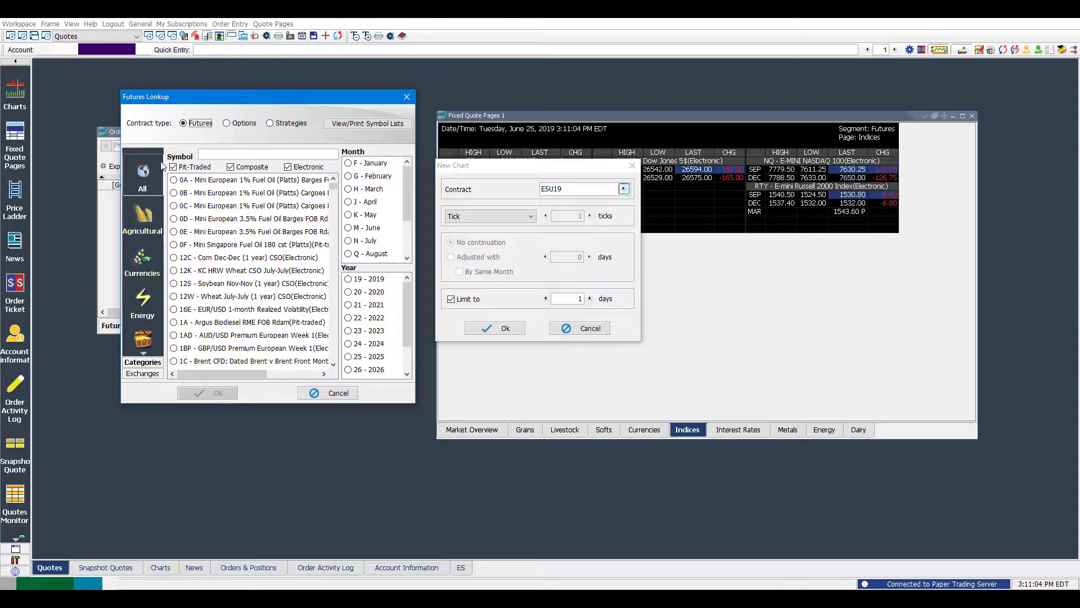
{"action": "scroll", "coordinate": [147, 308], "scroll_direction": "down", "scroll_amount": 1}
{"action": "scroll", "coordinate": [147, 309], "scroll_direction": "down", "scroll_amount": 1}
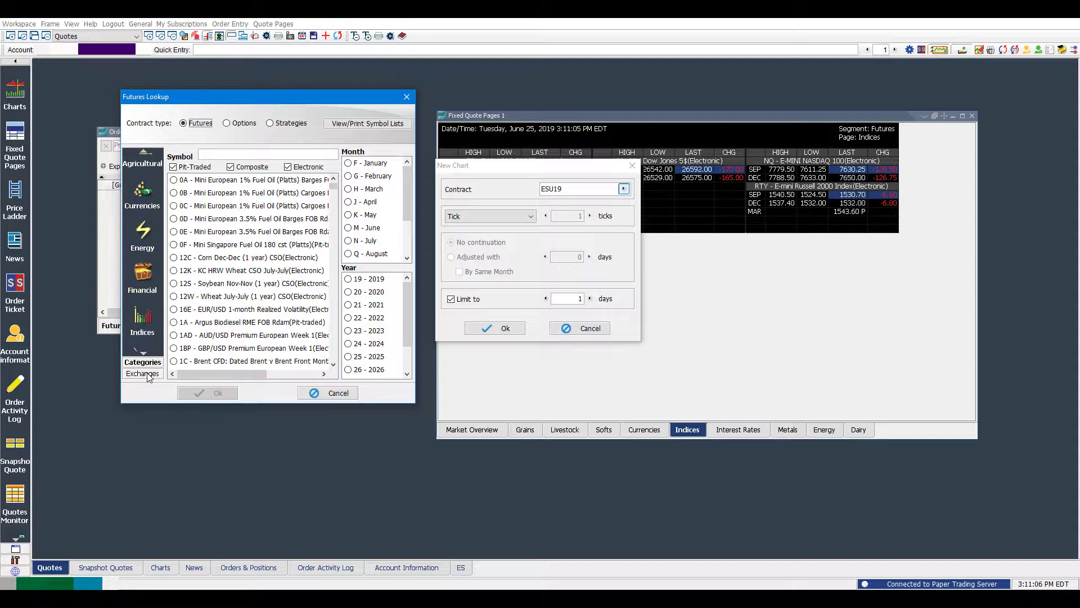
{"action": "scroll", "coordinate": [146, 348], "scroll_direction": "down", "scroll_amount": 3}
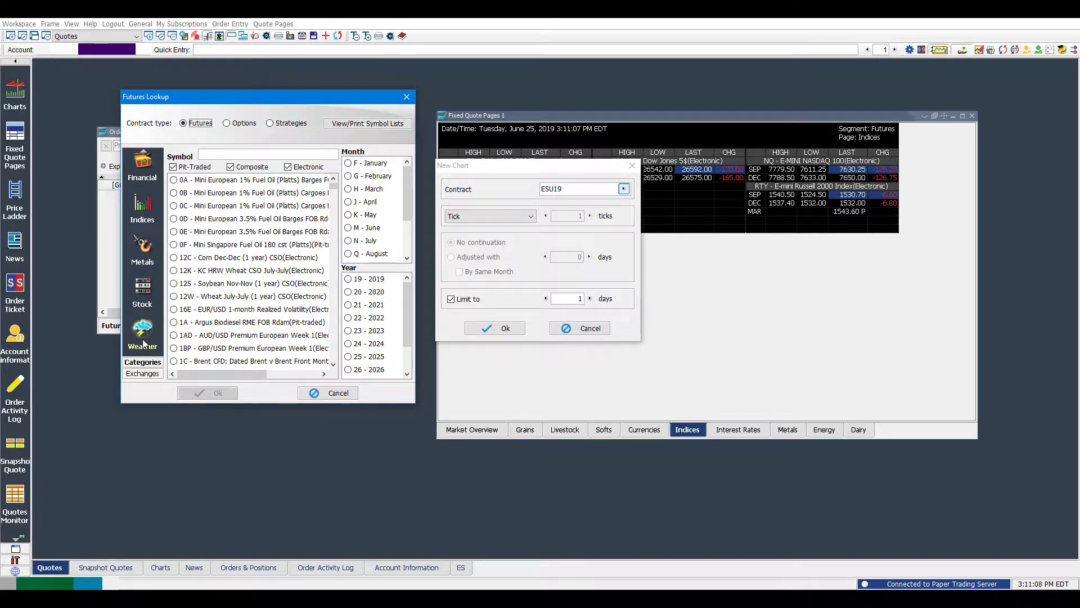
{"action": "scroll", "coordinate": [144, 344], "scroll_direction": "up", "scroll_amount": 5}
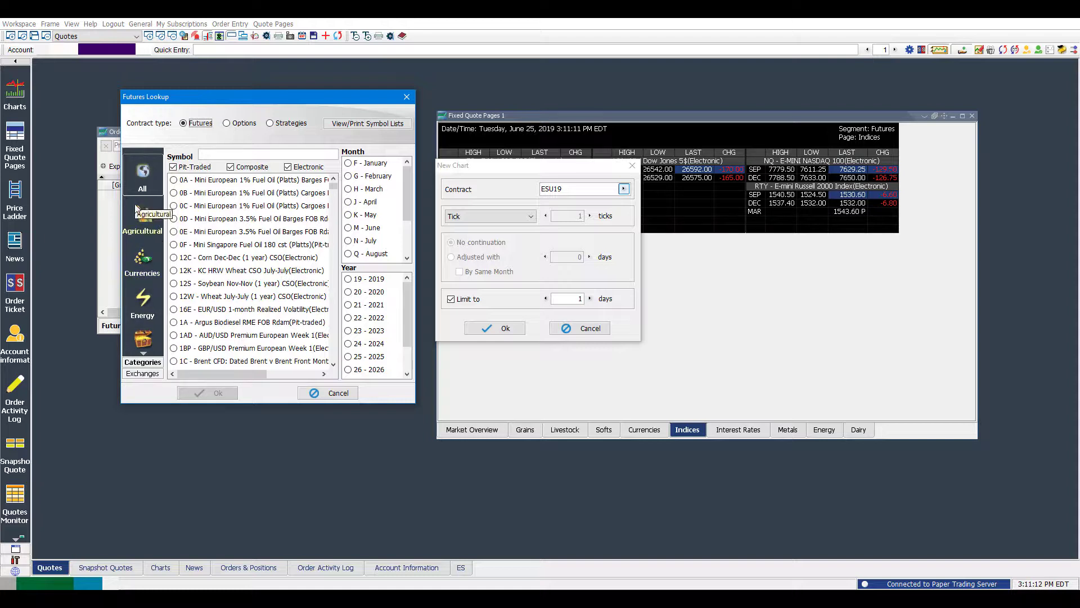
{"action": "left_click", "coordinate": [137, 218]}
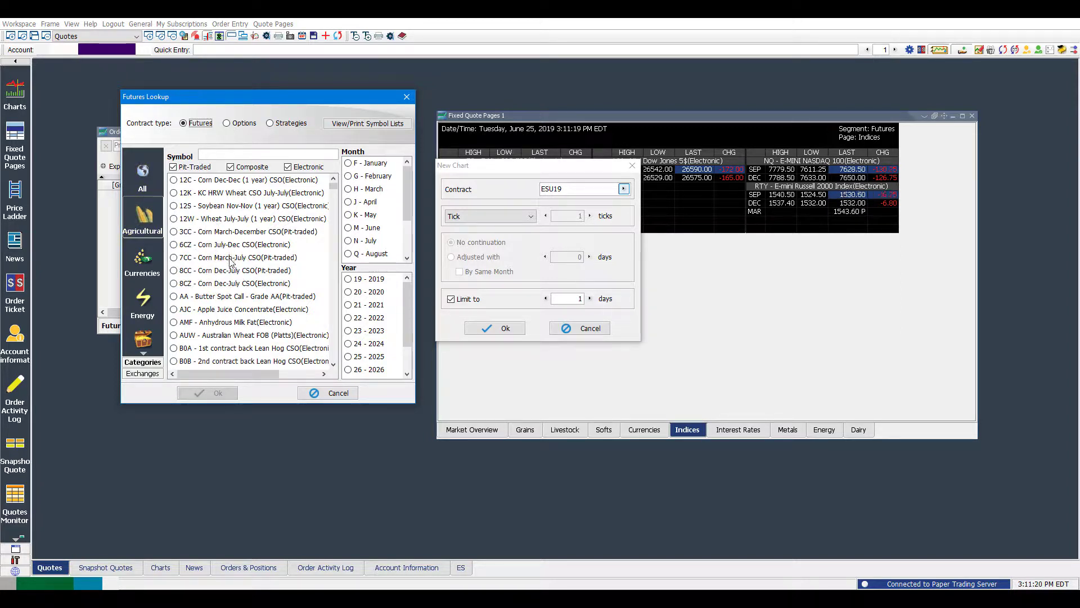
{"action": "scroll", "coordinate": [233, 270], "scroll_direction": "down", "scroll_amount": 3}
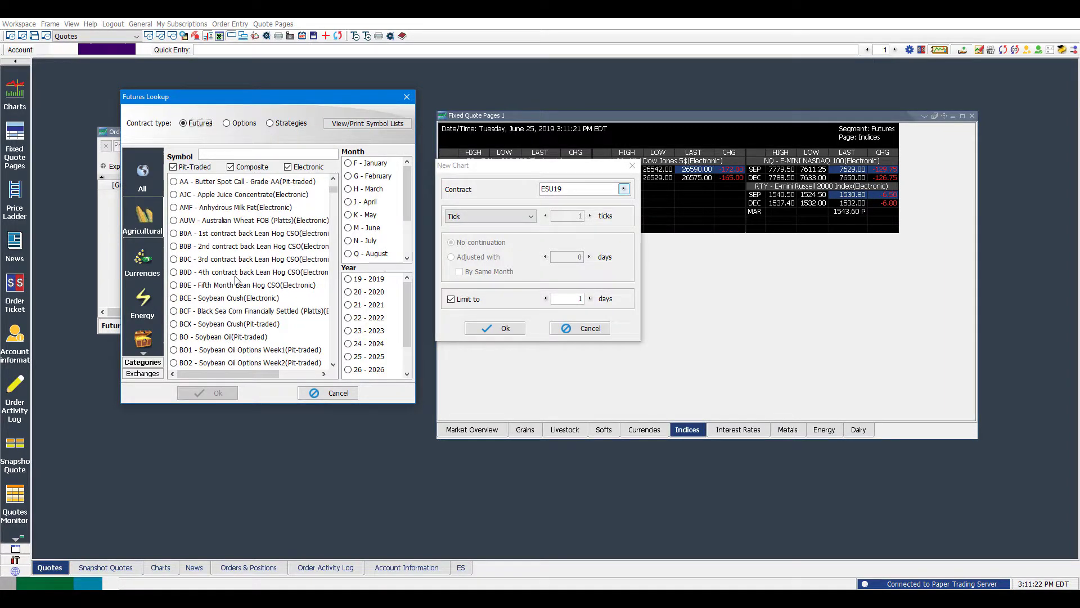
{"action": "scroll", "coordinate": [236, 278], "scroll_direction": "up", "scroll_amount": 3}
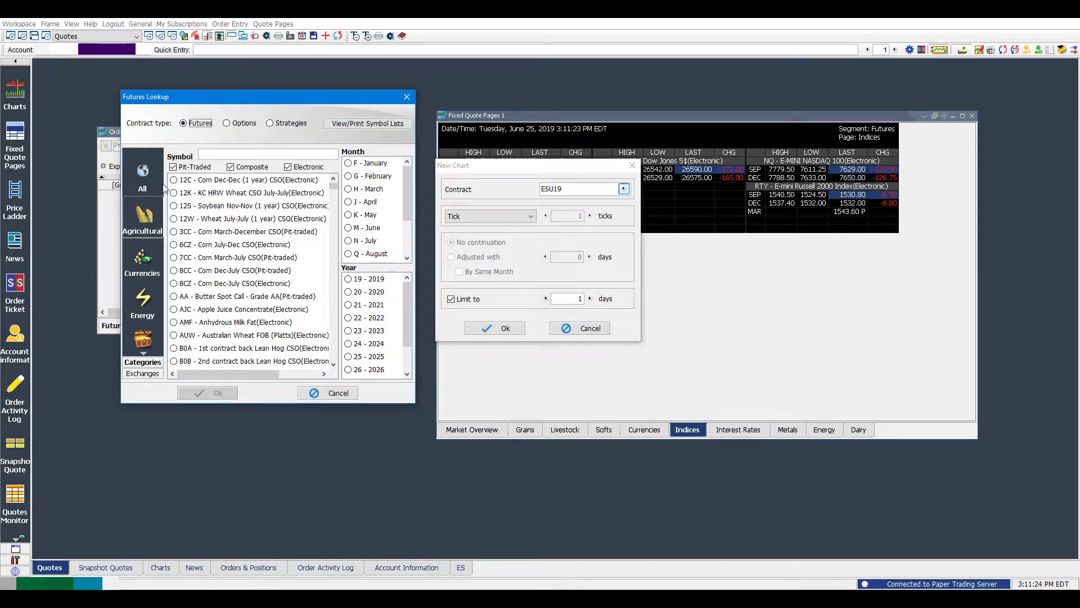
Step: Under All categories, filter symbols by 'es' and choose ES - E-Mini S&P 500
{"action": "left_click", "coordinate": [142, 175]}
{"action": "left_click", "coordinate": [253, 153]}
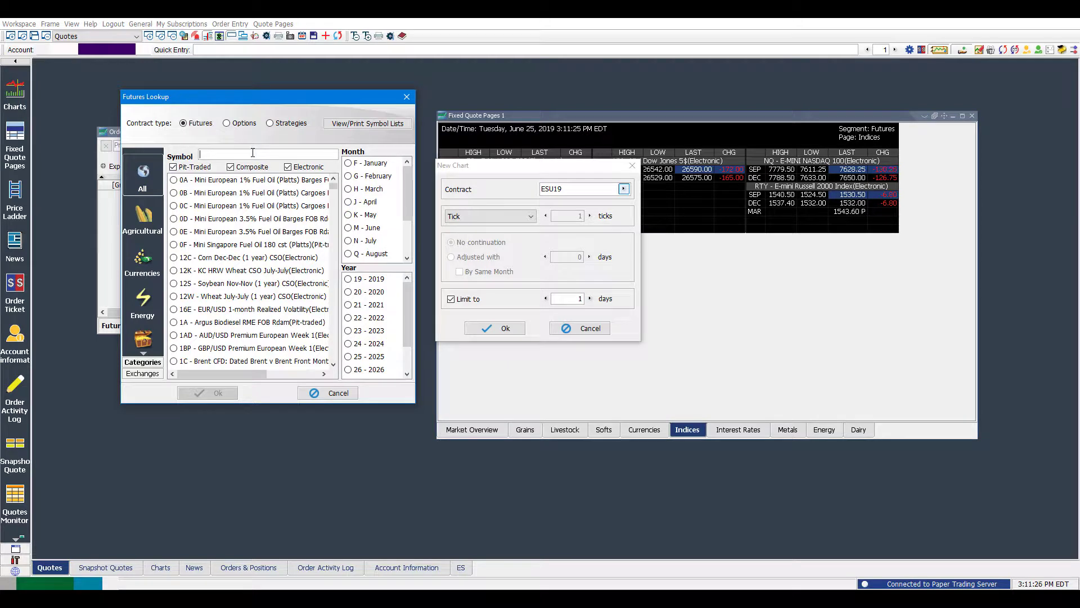
{"action": "type", "text": "es"}
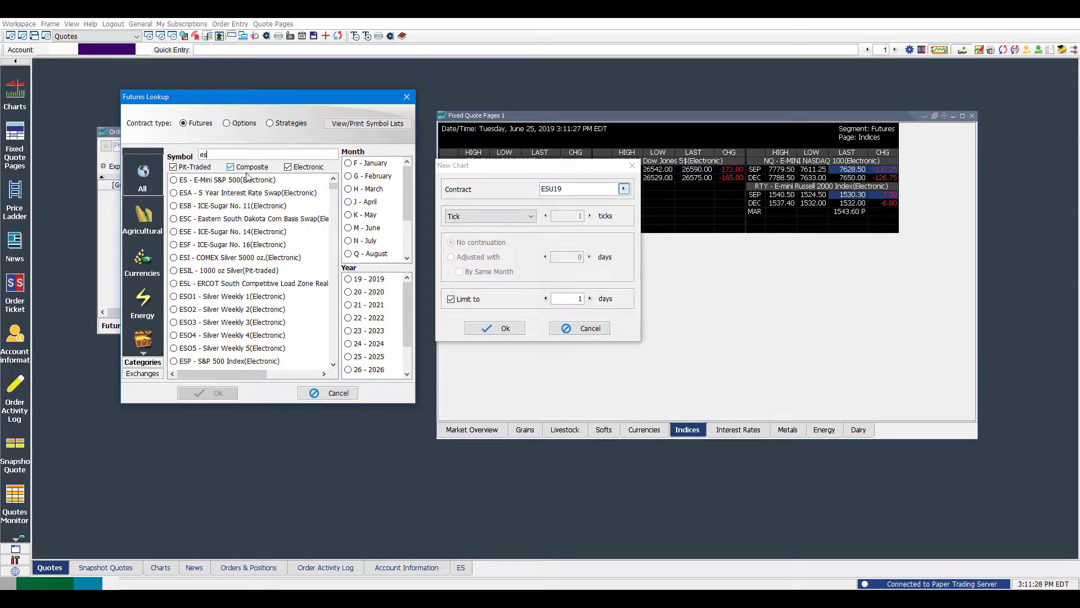
{"action": "left_click", "coordinate": [183, 180]}
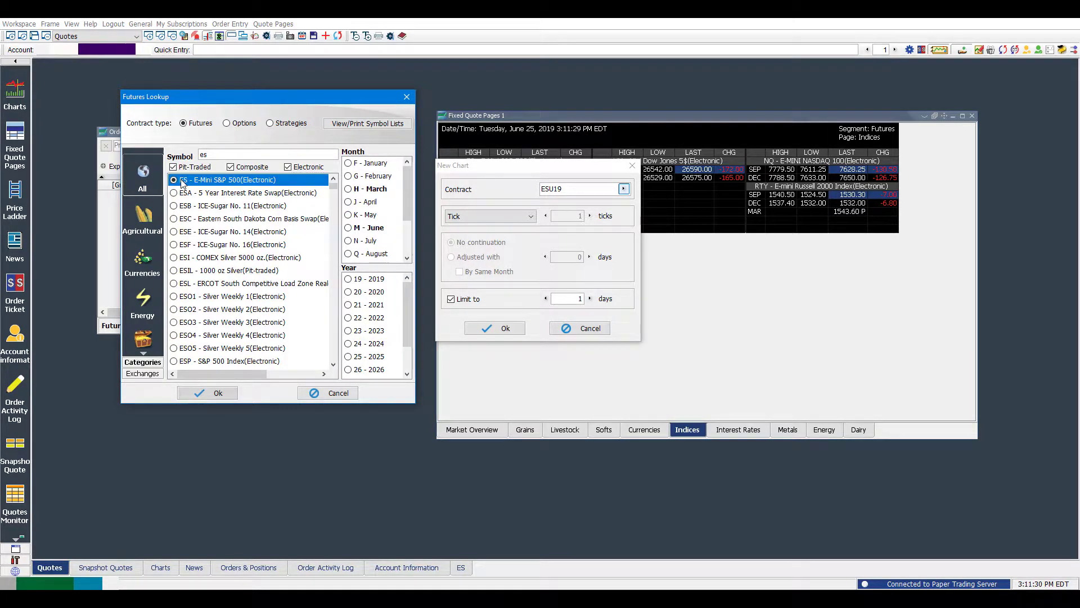
{"action": "left_click", "coordinate": [217, 393]}
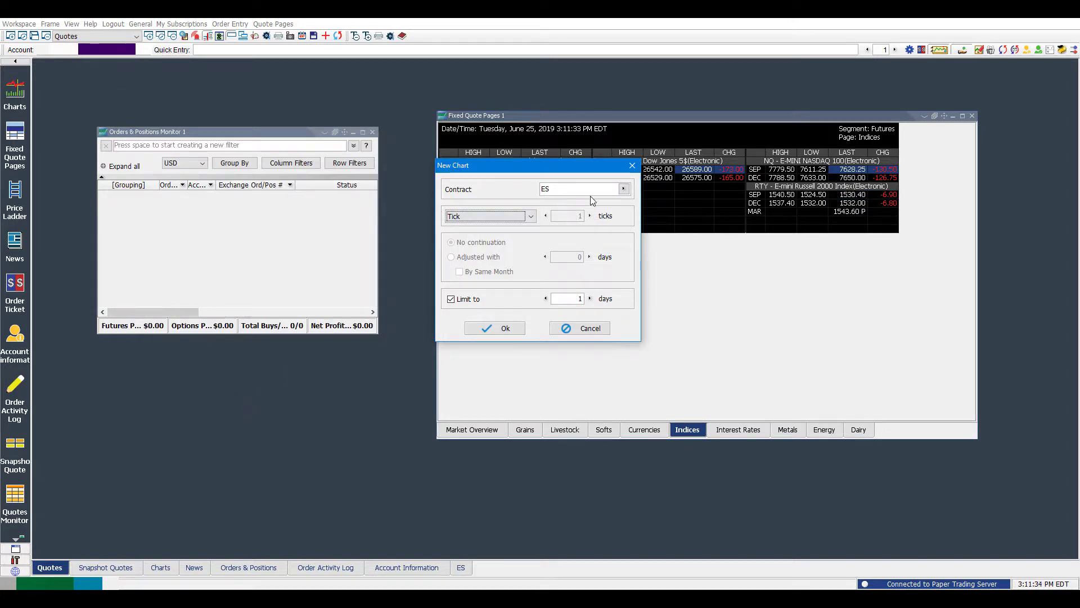
Step: Make the ES chart Weekly with Adjusted continuation, lower the years limit twice, and create it
{"action": "left_click", "coordinate": [527, 217]}
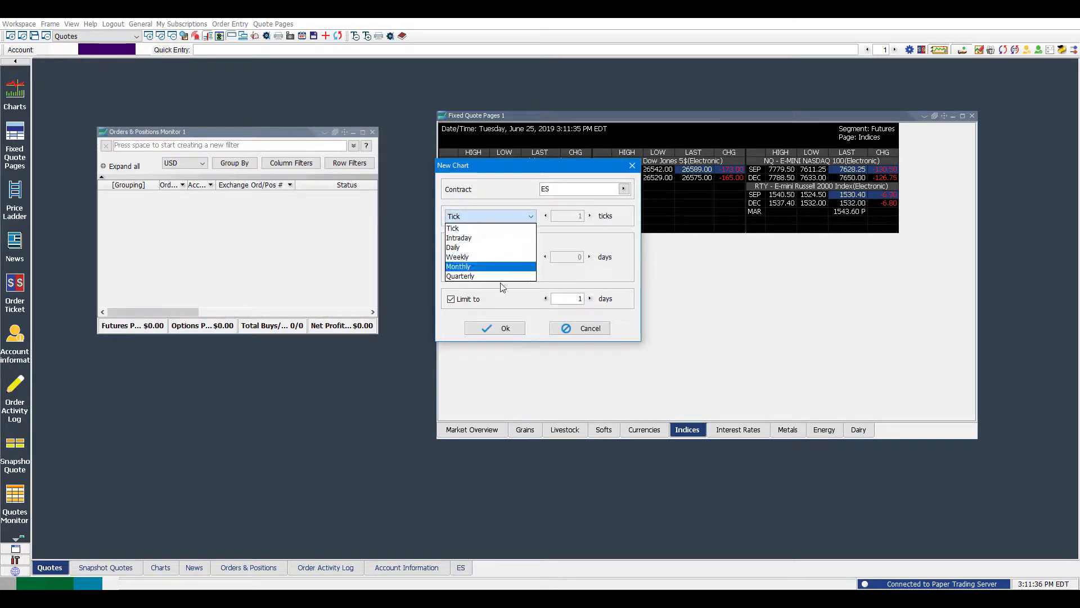
{"action": "left_click", "coordinate": [475, 257]}
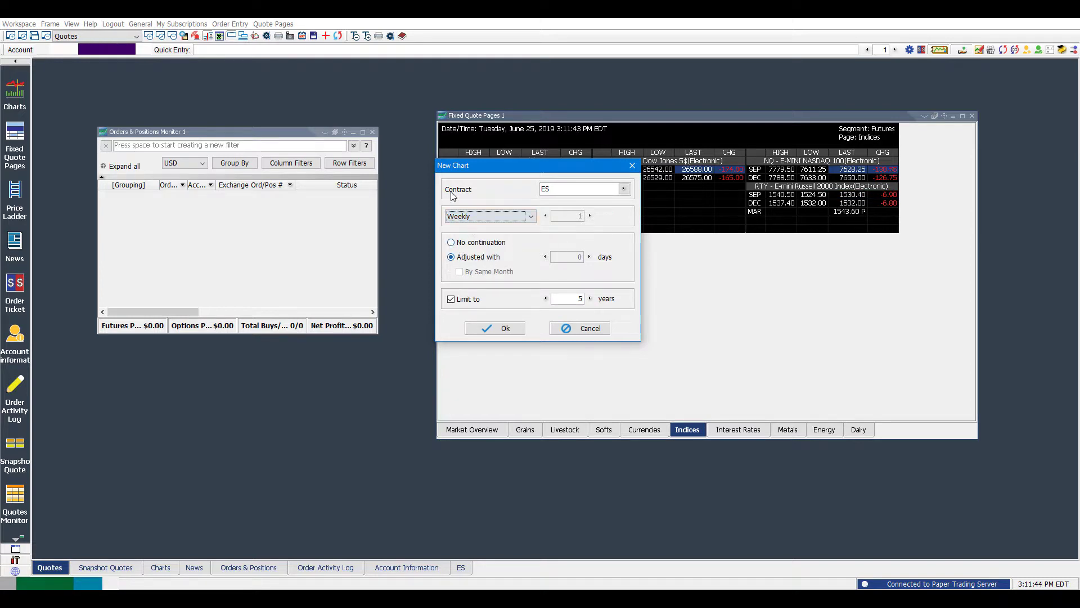
{"action": "left_click", "coordinate": [483, 257]}
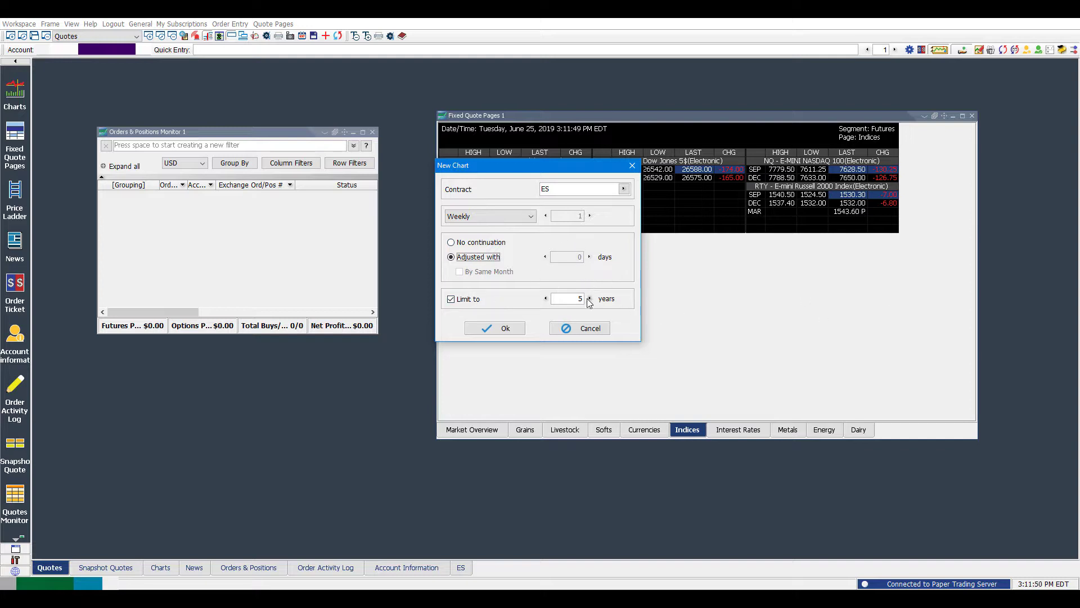
{"action": "left_click", "coordinate": [546, 298]}
{"action": "left_click", "coordinate": [546, 298]}
{"action": "left_click", "coordinate": [546, 298]}
{"action": "left_click", "coordinate": [500, 332]}
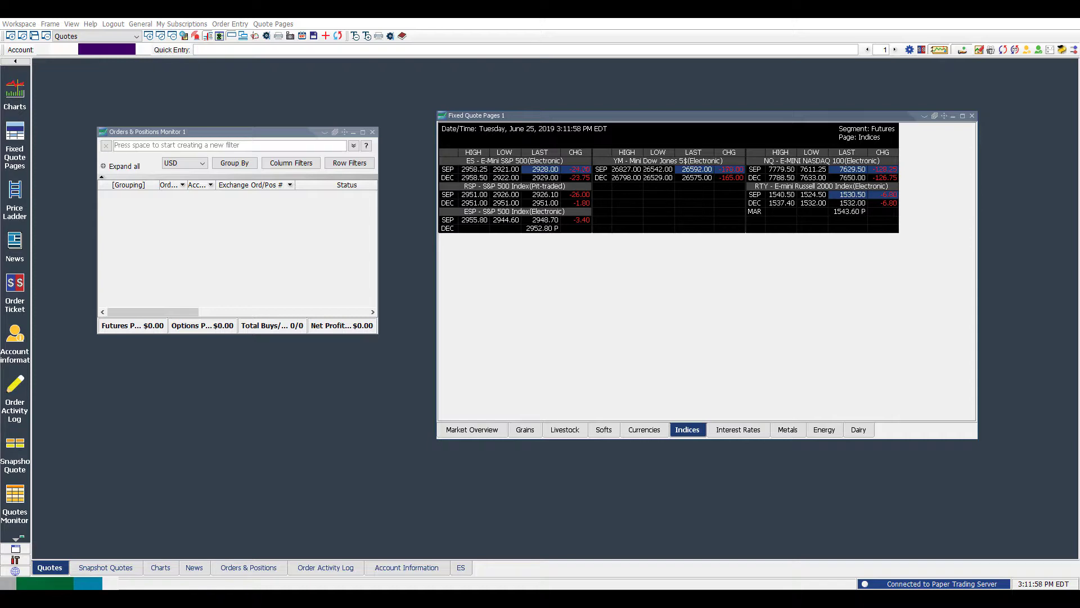
{"action": "left_click_drag", "start_coordinate": [140, 143], "coordinate": [385, 115]}
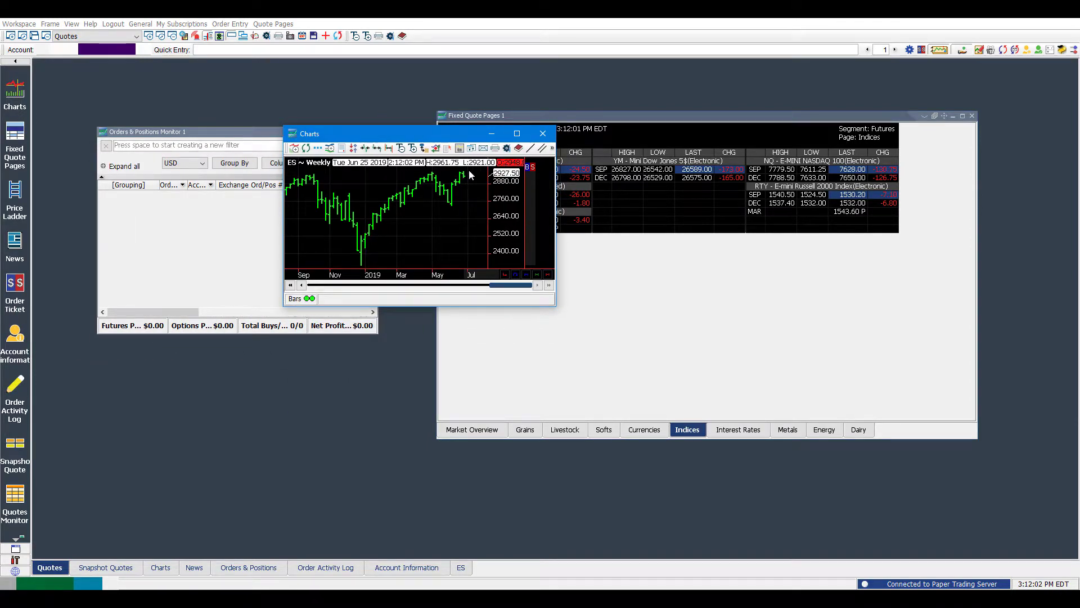
{"action": "left_click", "coordinate": [518, 136]}
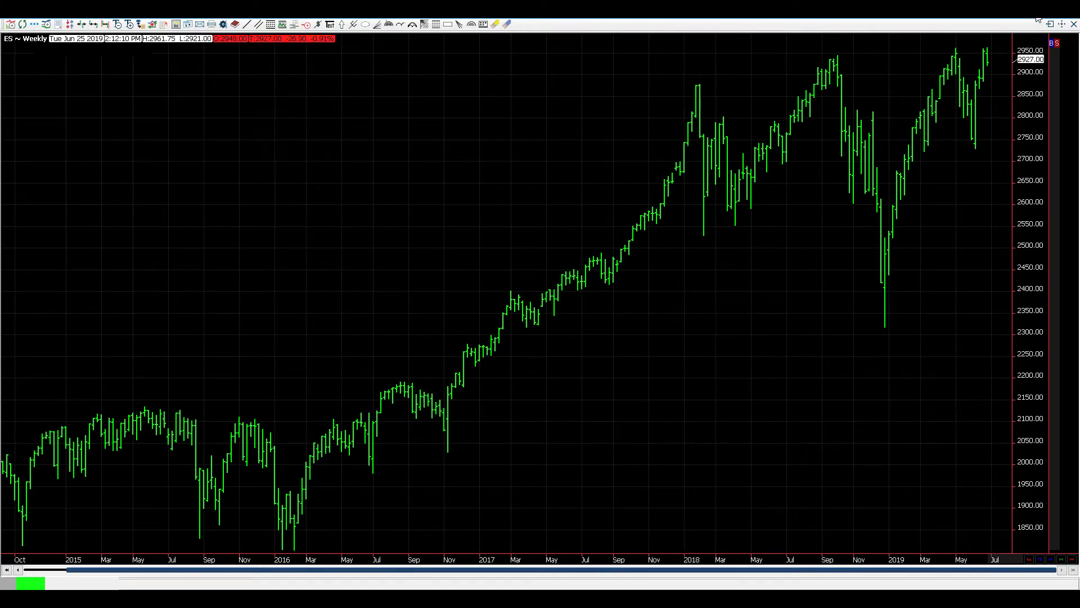
{"action": "left_click", "coordinate": [1049, 25]}
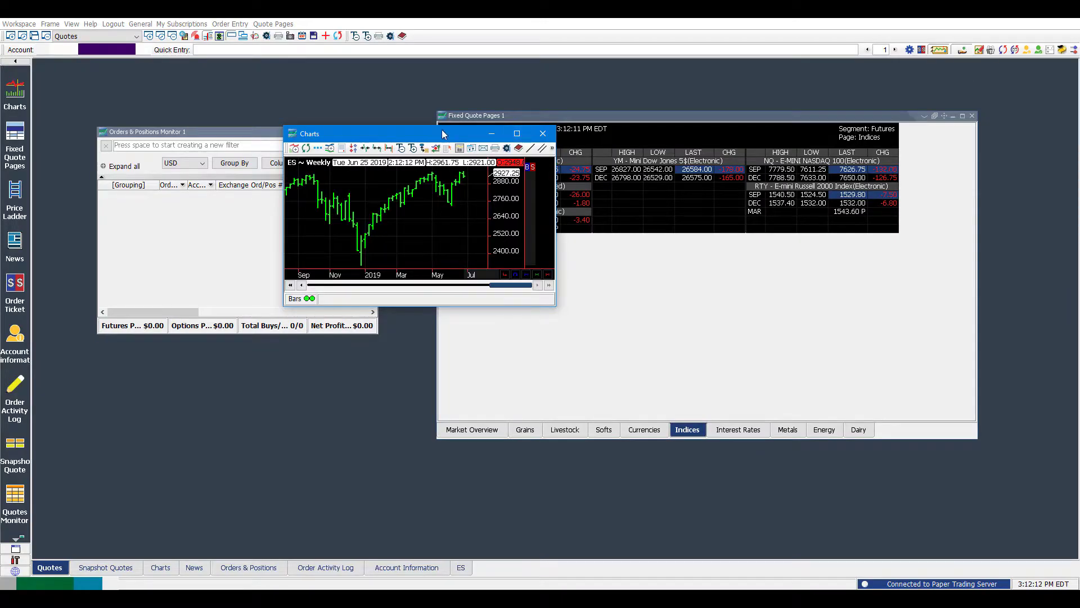
{"action": "left_click_drag", "start_coordinate": [504, 135], "coordinate": [417, 205]}
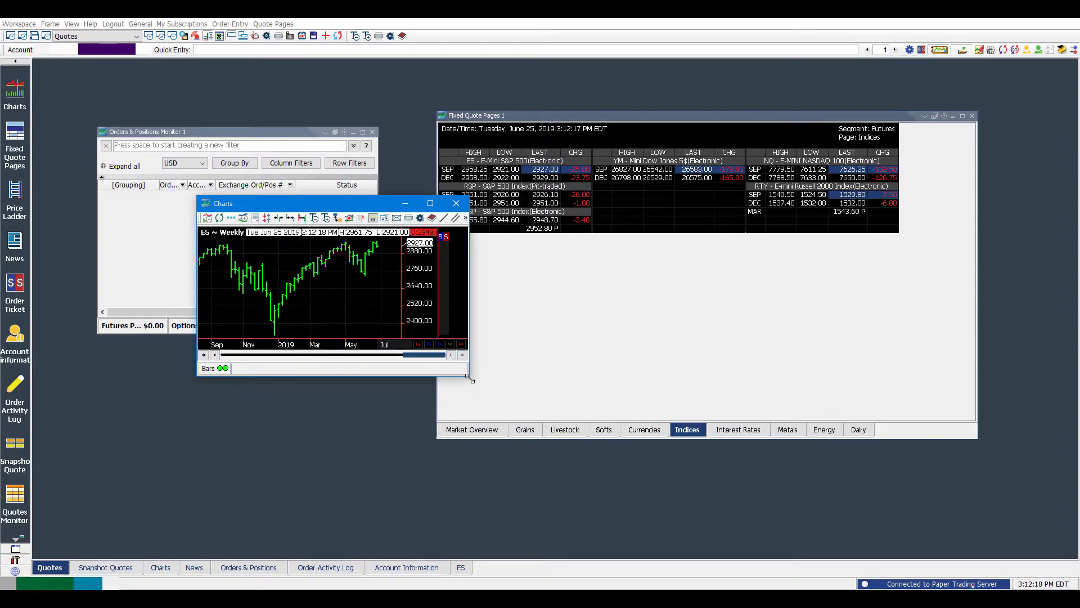
{"action": "left_click_drag", "start_coordinate": [470, 378], "coordinate": [654, 517]}
{"action": "left_click_drag", "start_coordinate": [455, 204], "coordinate": [503, 153]}
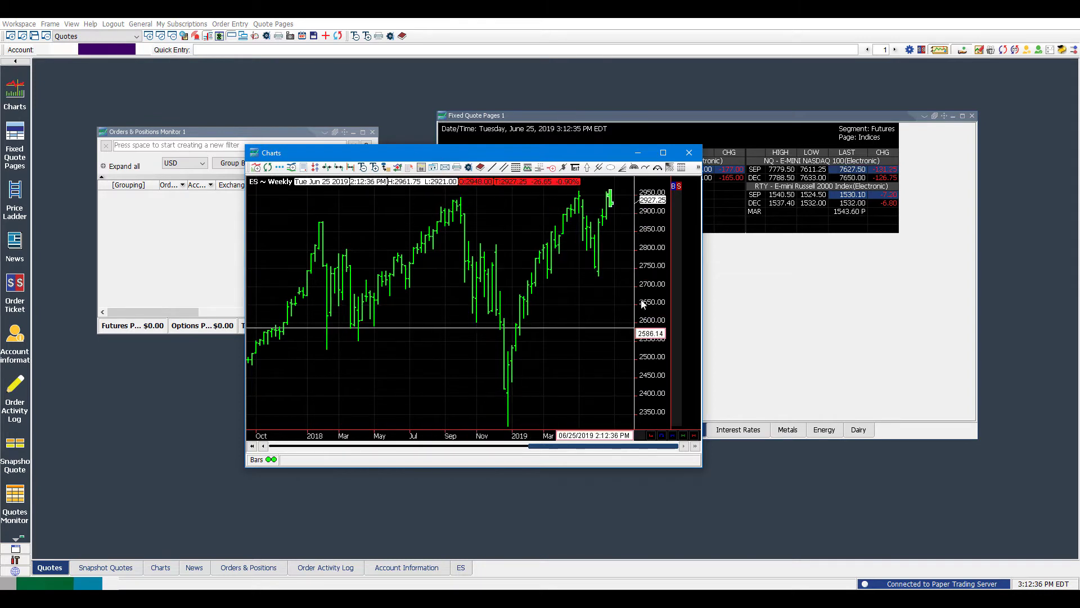
{"action": "left_click", "coordinate": [689, 153]}
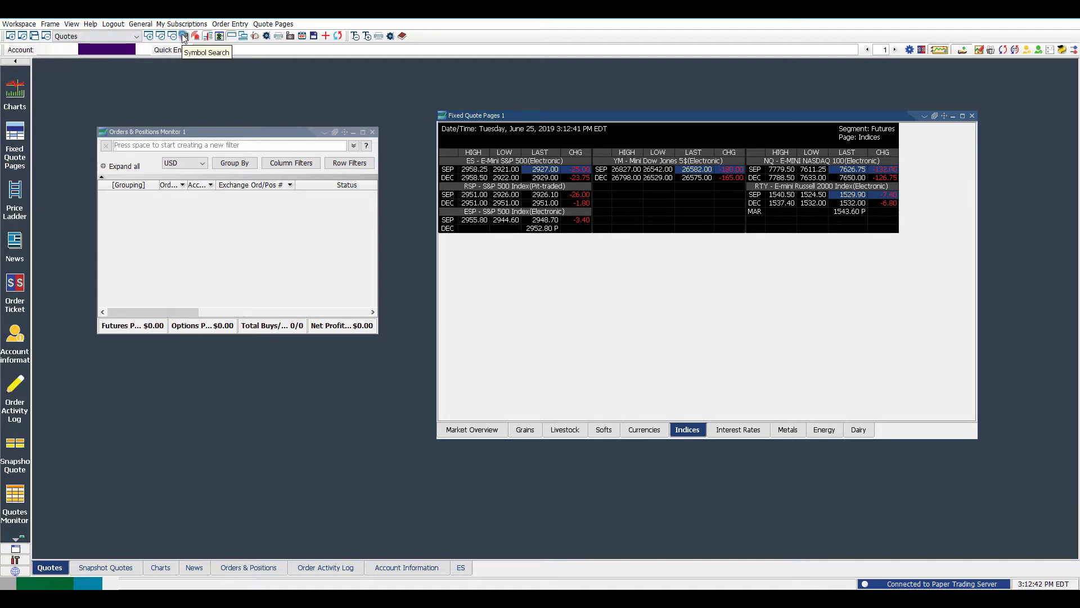
Step: In the Charts workspace, open a new daily chart of YM contract U19 (SEP'19)
{"action": "left_click", "coordinate": [159, 566]}
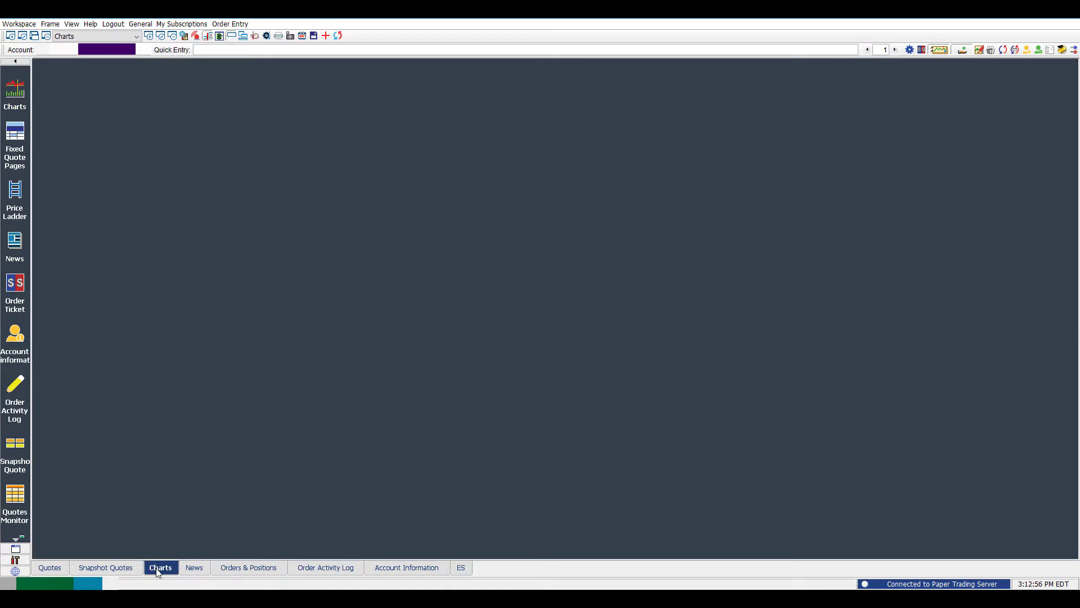
{"action": "left_click", "coordinate": [21, 86]}
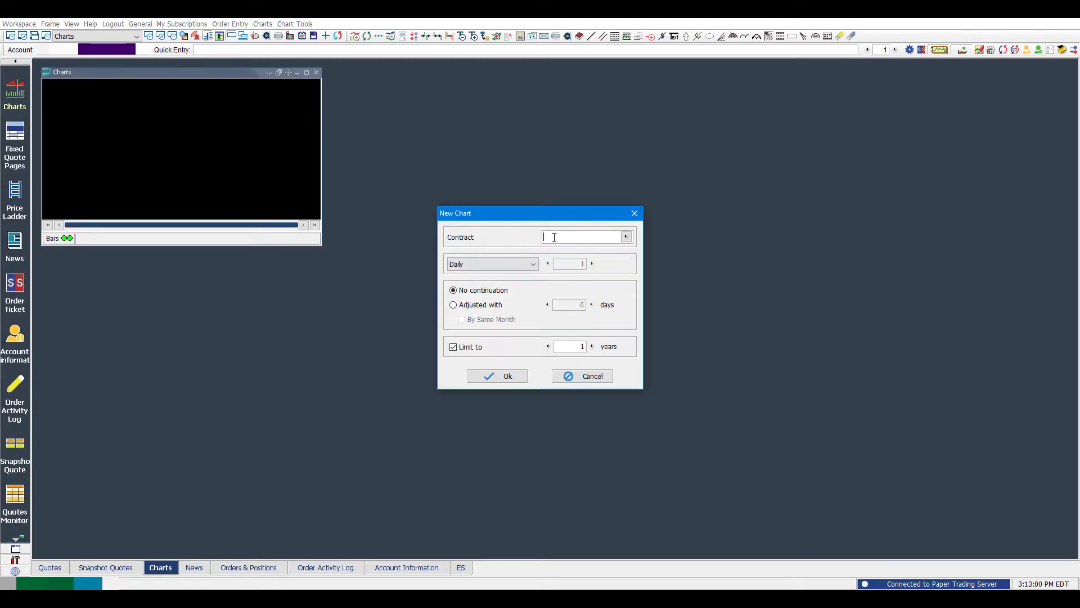
{"action": "type", "text": "YM"}
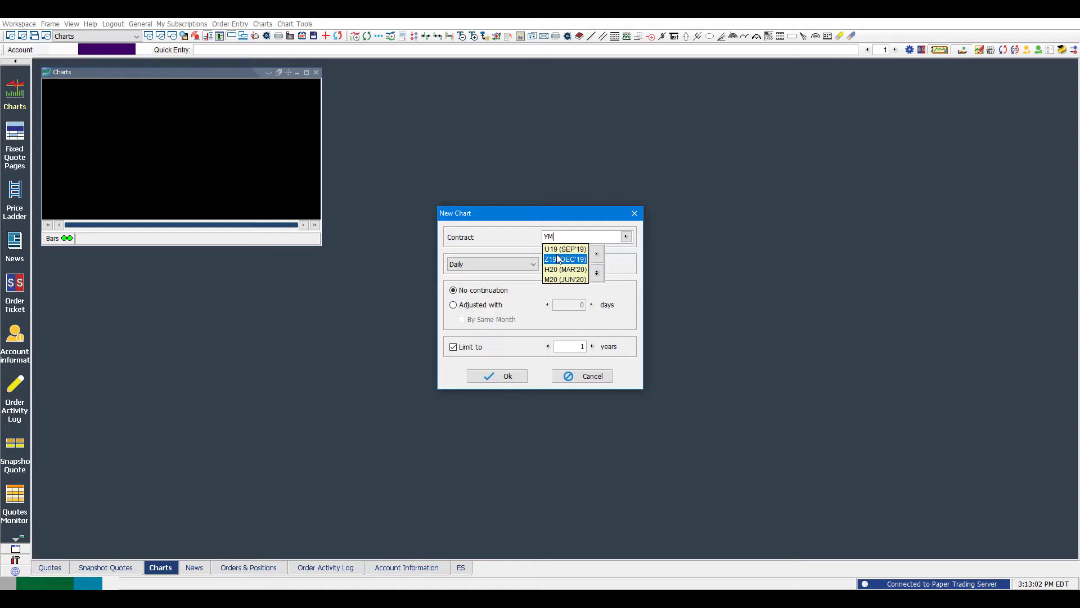
{"action": "left_click", "coordinate": [562, 249]}
{"action": "left_click", "coordinate": [506, 376]}
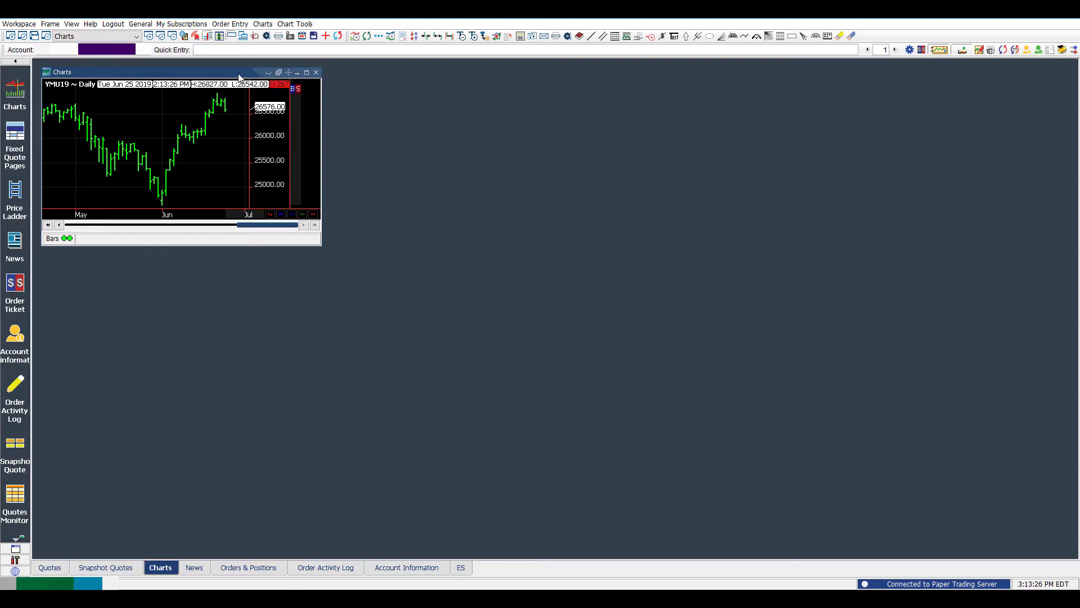
Step: Lower the YMU19 chart, make it a persistent frame, and check it across workspace tabs
{"action": "left_click_drag", "start_coordinate": [163, 75], "coordinate": [155, 129]}
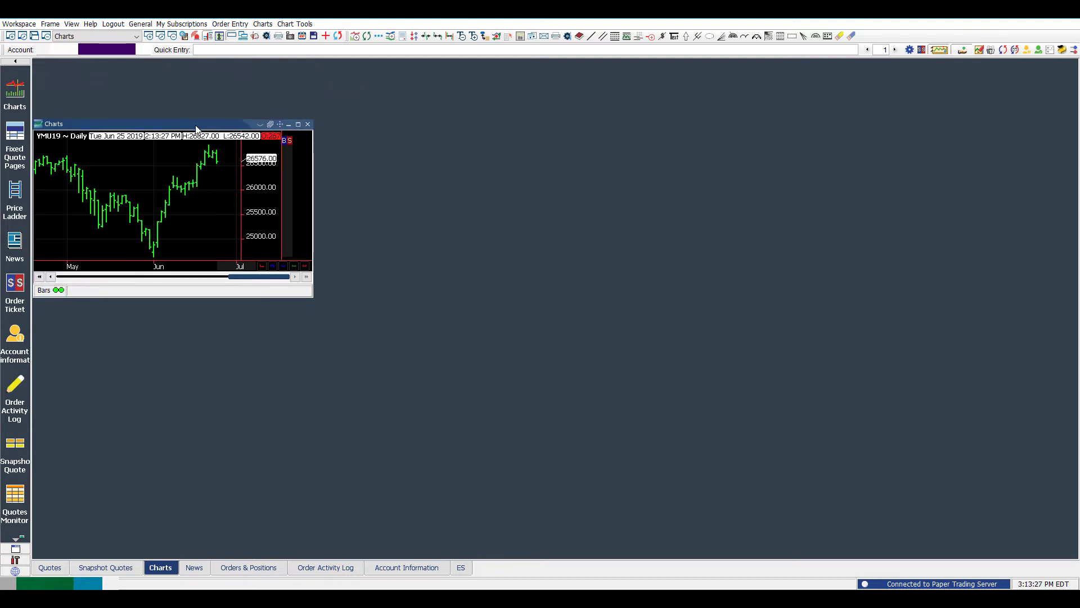
{"action": "left_click", "coordinate": [269, 126]}
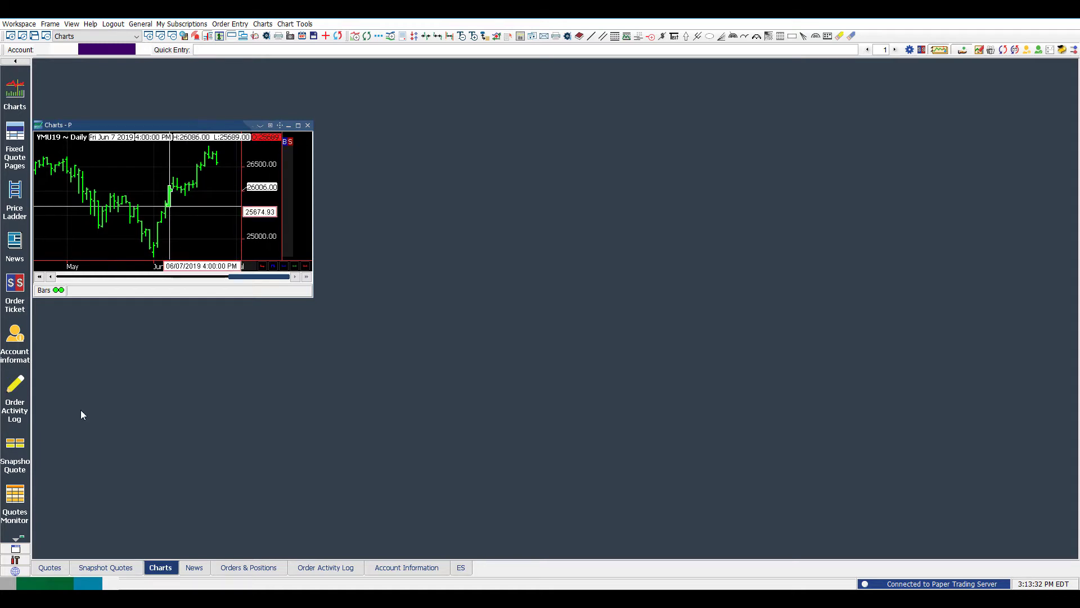
{"action": "left_click", "coordinate": [101, 569]}
{"action": "left_click", "coordinate": [169, 568]}
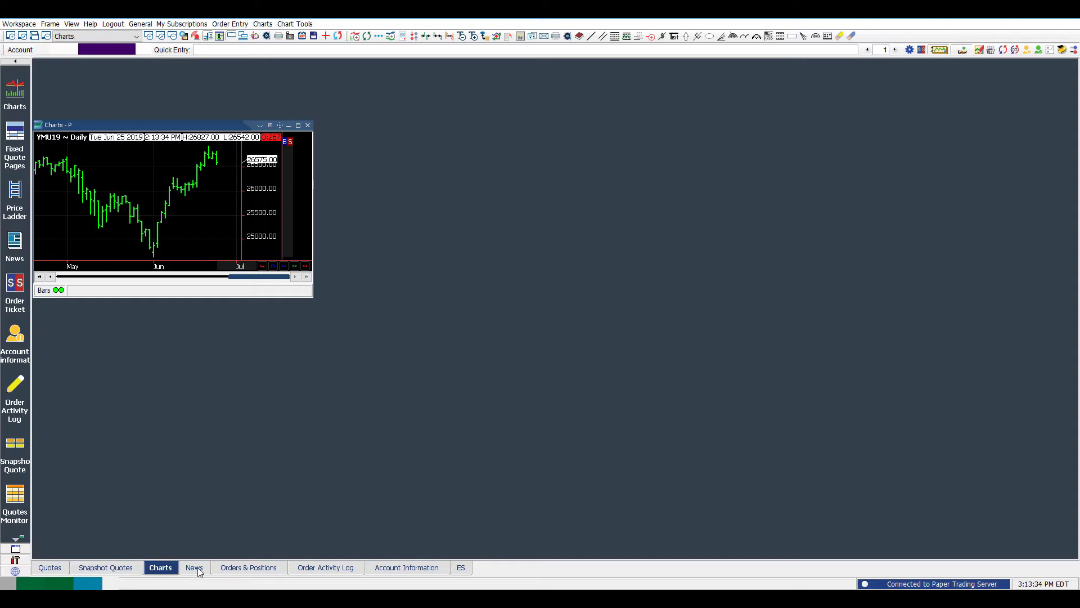
{"action": "left_click", "coordinate": [194, 569]}
{"action": "left_click", "coordinate": [248, 568]}
Step: Back in Charts, pop the YMU19 daily chart out into its own separate window
{"action": "left_click", "coordinate": [160, 568]}
{"action": "left_click", "coordinate": [280, 126]}
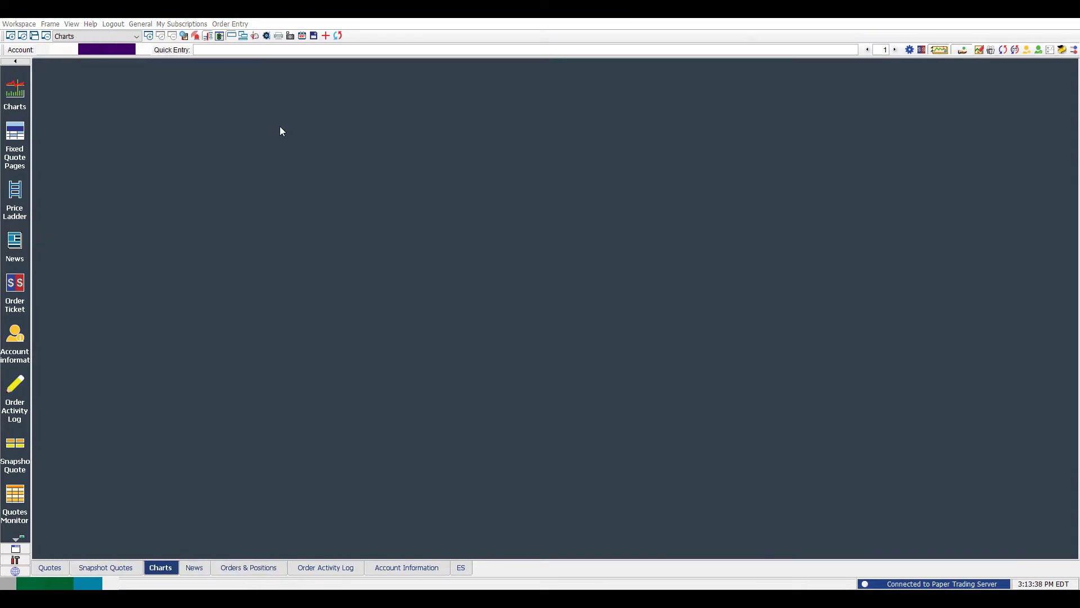
{"action": "left_click", "coordinate": [14, 90]}
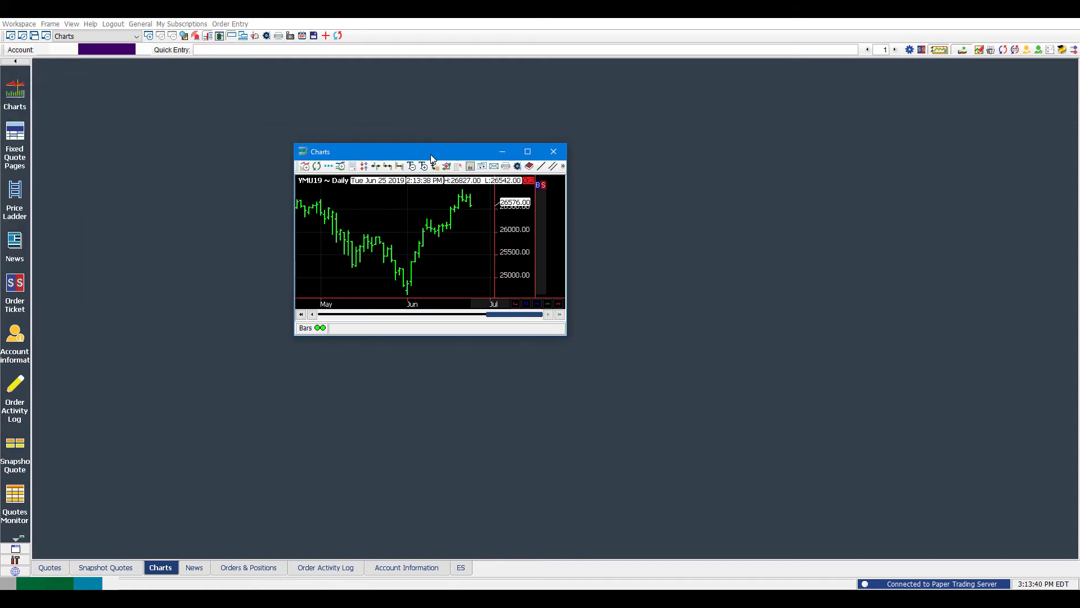